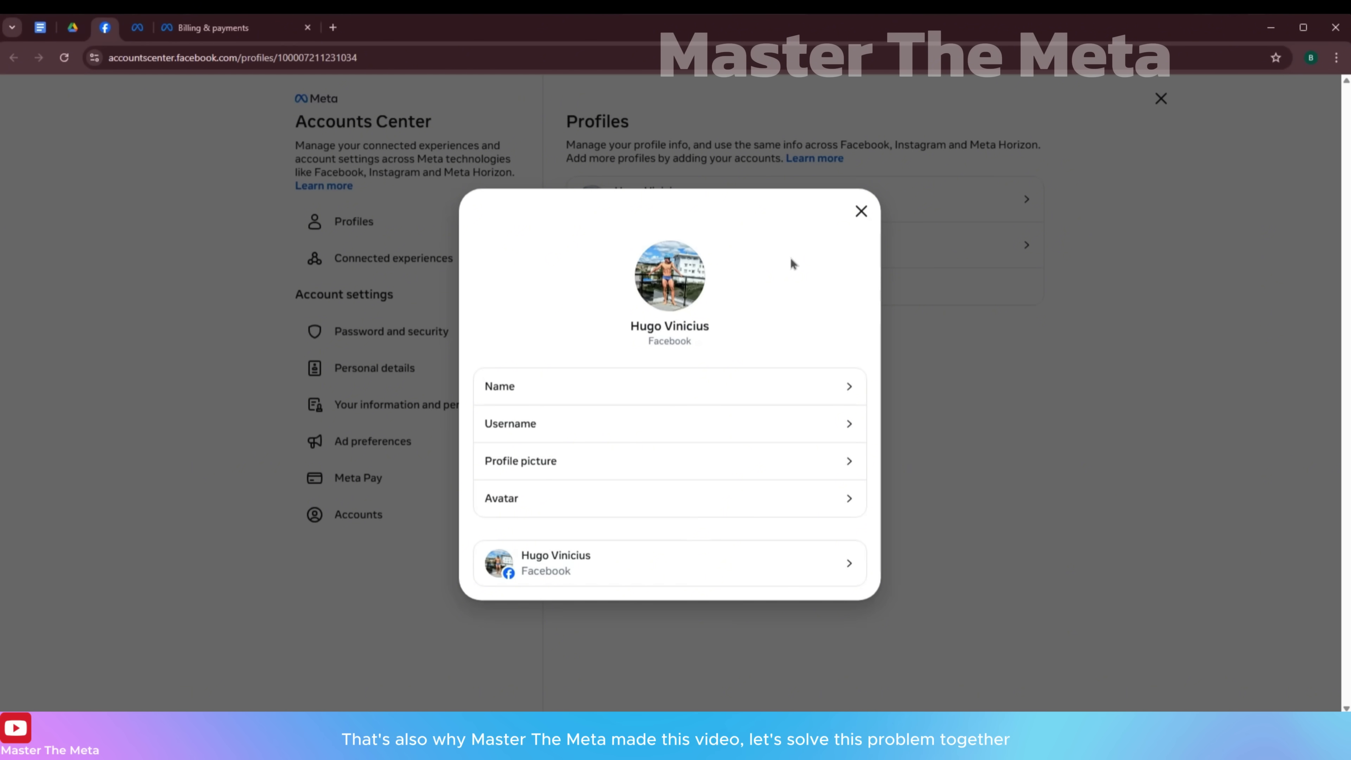
# Step: Open Blasé 1's Billing & payments page and review the notice restricting it from advertising
pyautogui.click(208, 28)
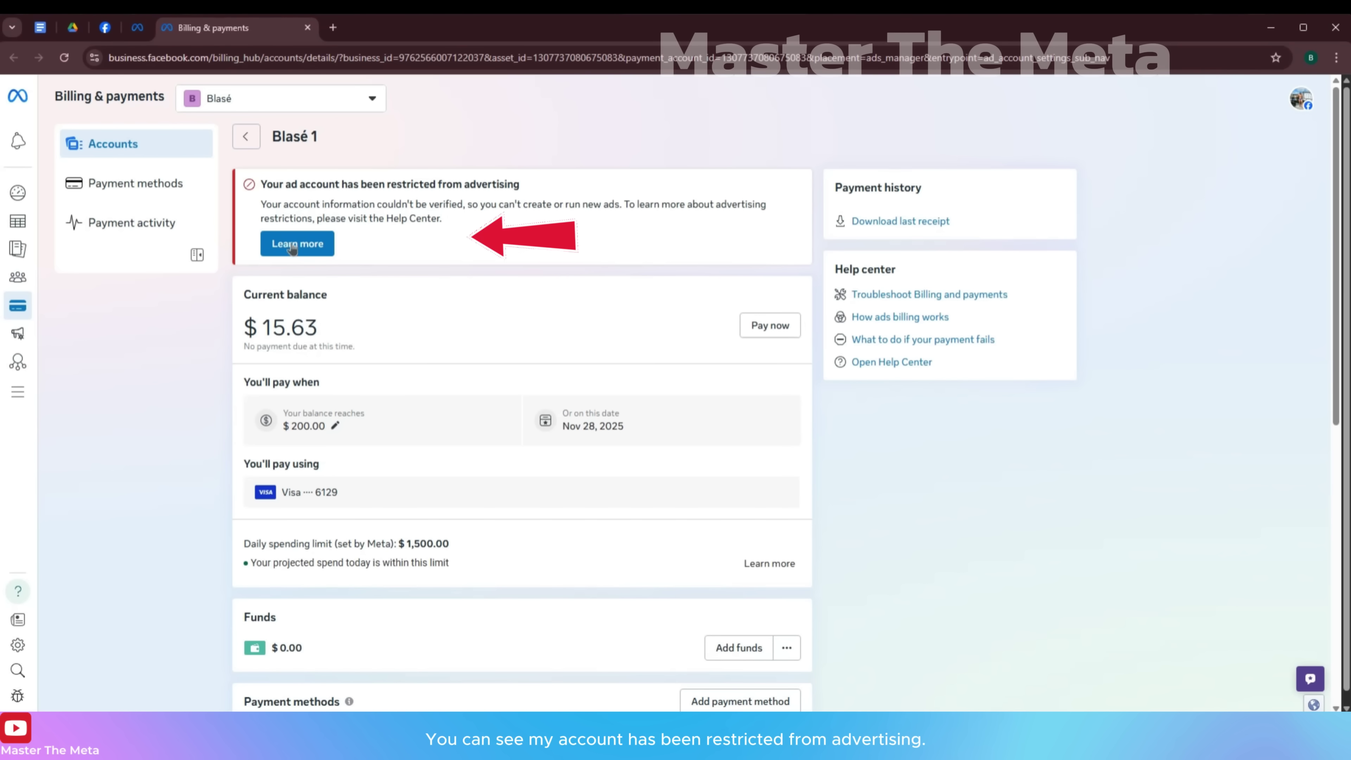
pyautogui.scroll(-5, 706, 431)
pyautogui.scroll(-4, 645, 447)
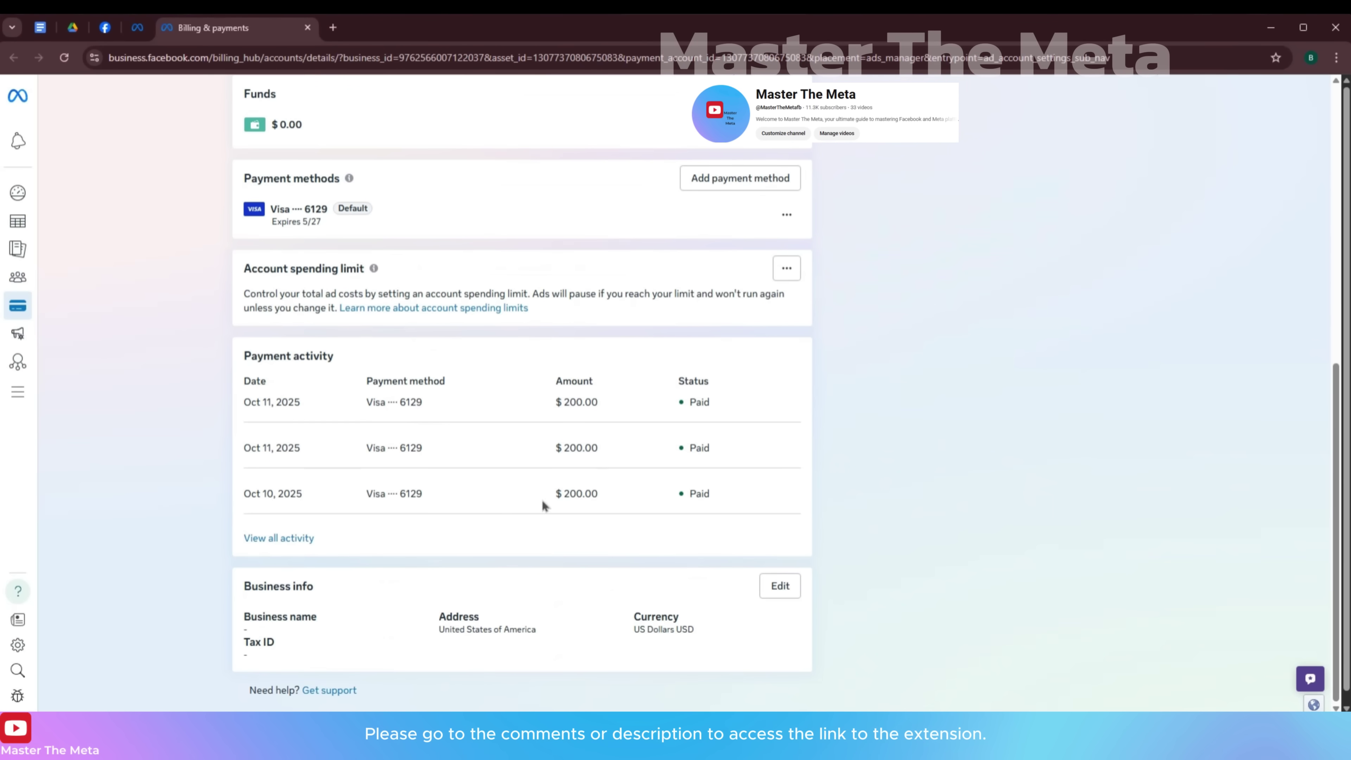
pyautogui.scroll(8, 532, 351)
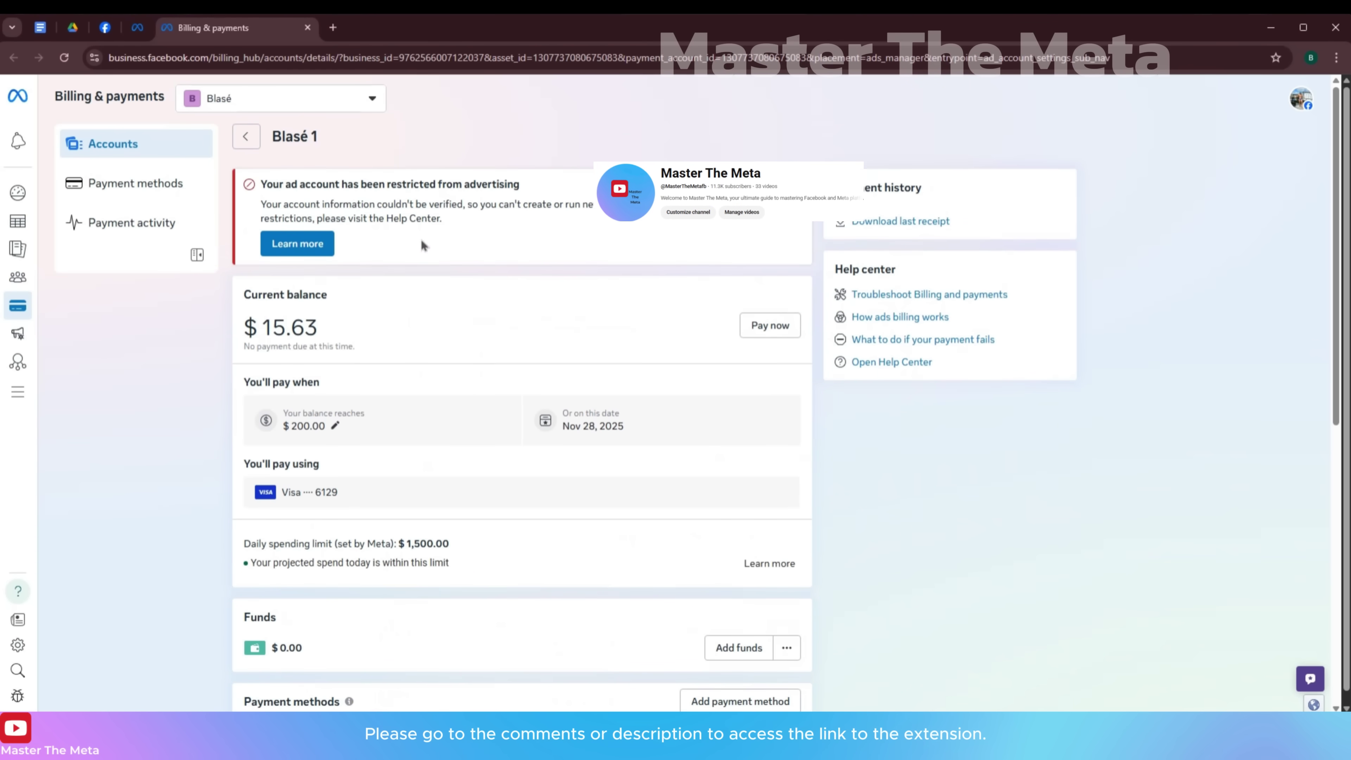
# Step: Download 'Appeal Advertising Account Has Been Restricted Advertising.zip' (225 KB) from its Drive preview
pyautogui.click(73, 27)
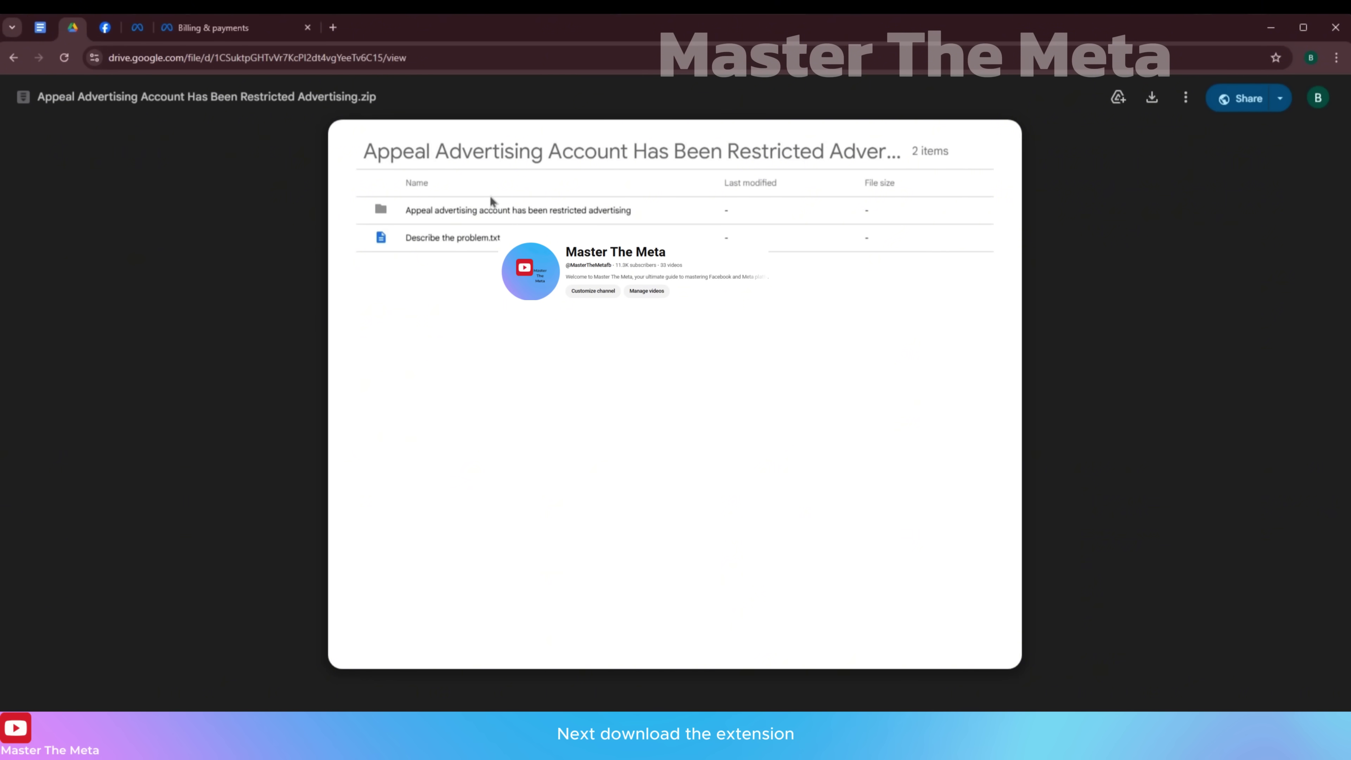
pyautogui.click(1153, 100)
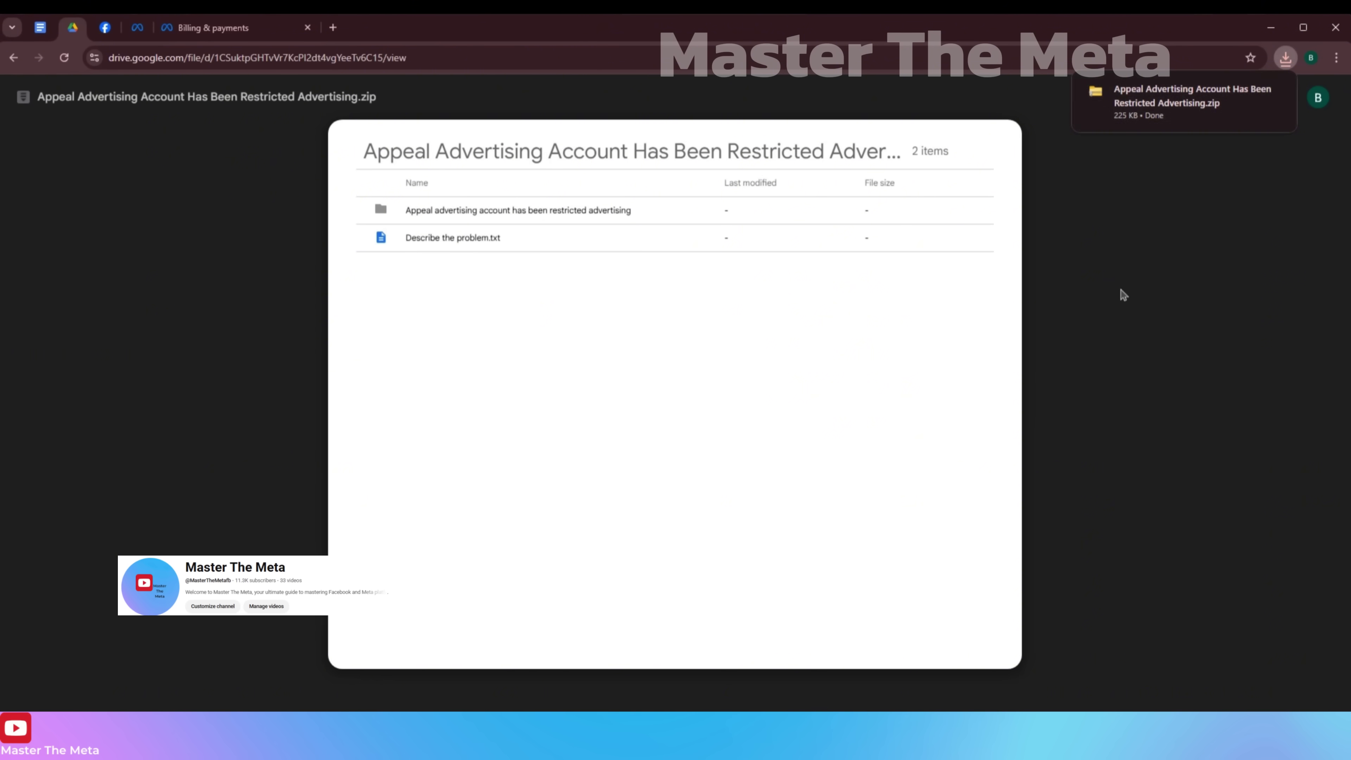
pyautogui.click(1336, 58)
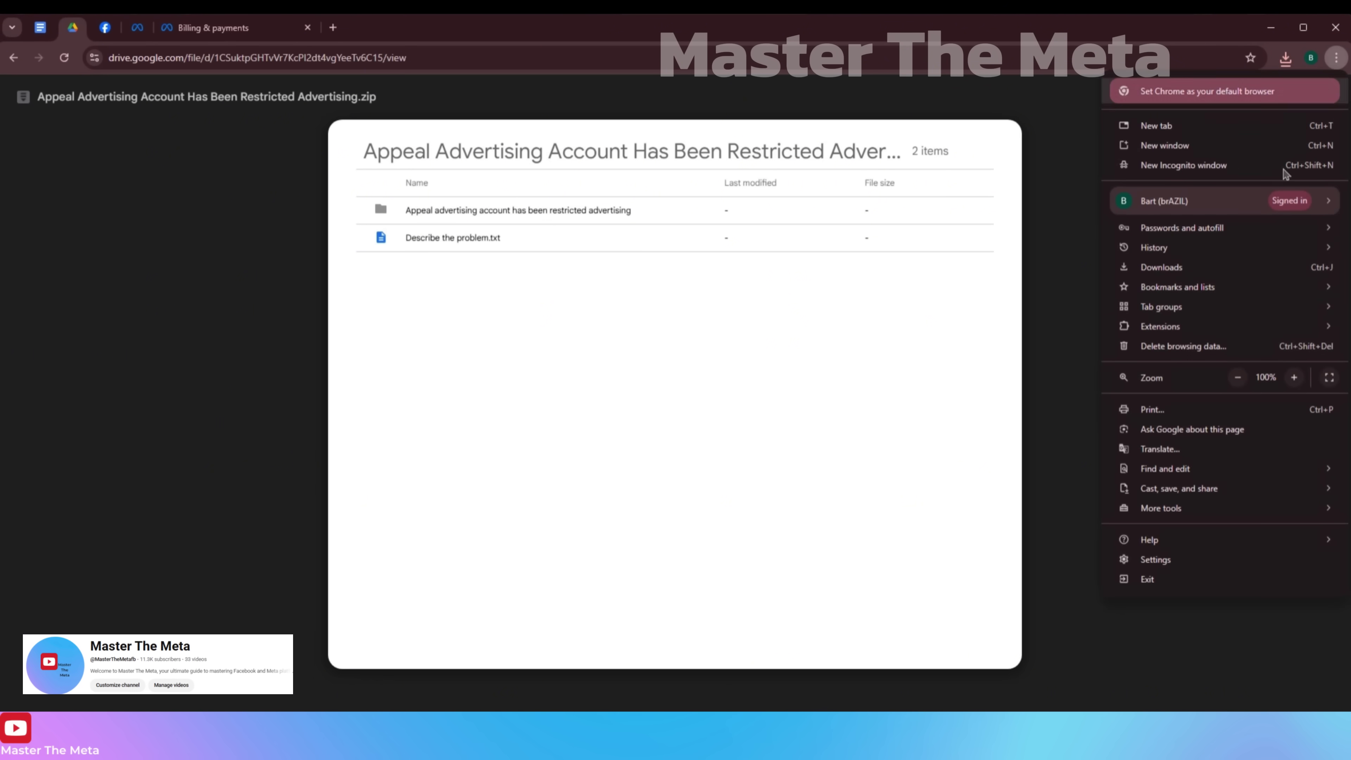
# Step: Turn on Developer mode in Chrome's extensions manager and show the recent downloads list
pyautogui.moveTo(1142, 330)
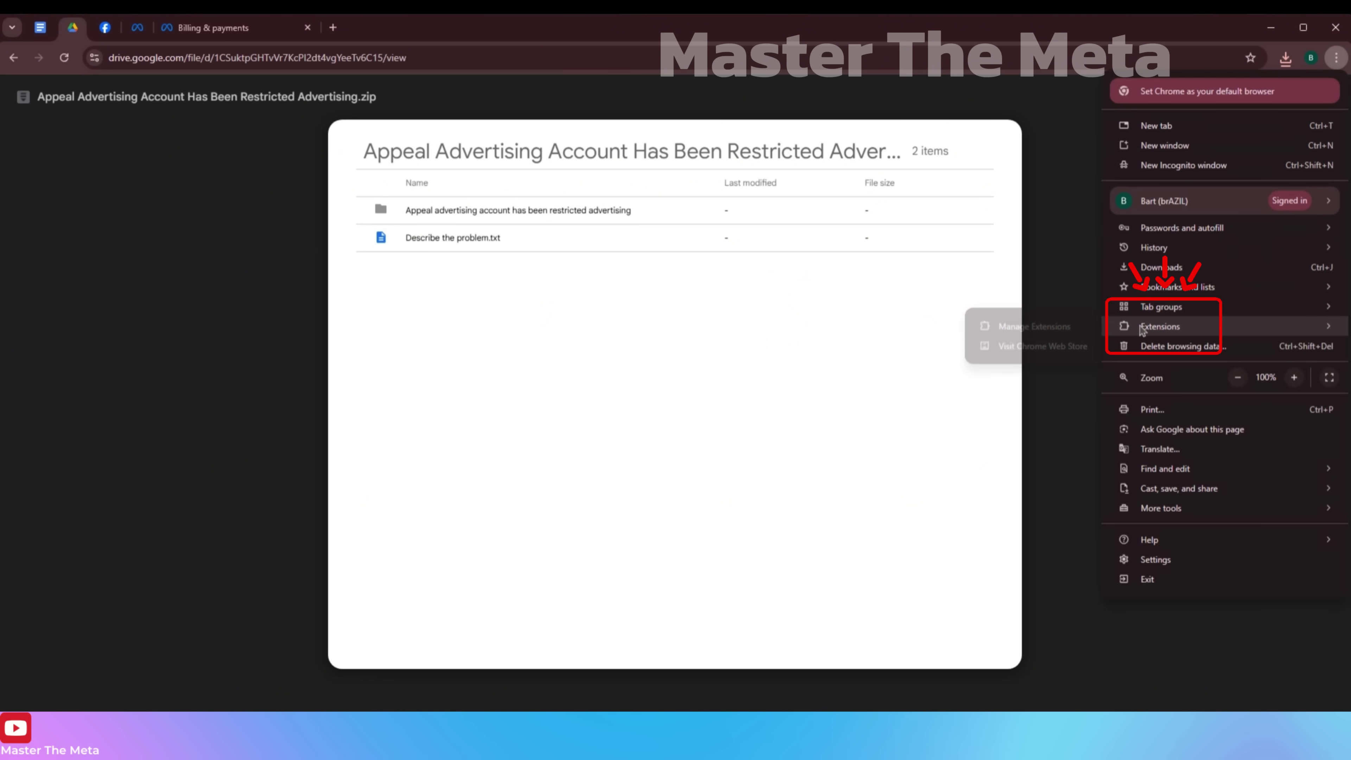
pyautogui.click(1031, 329)
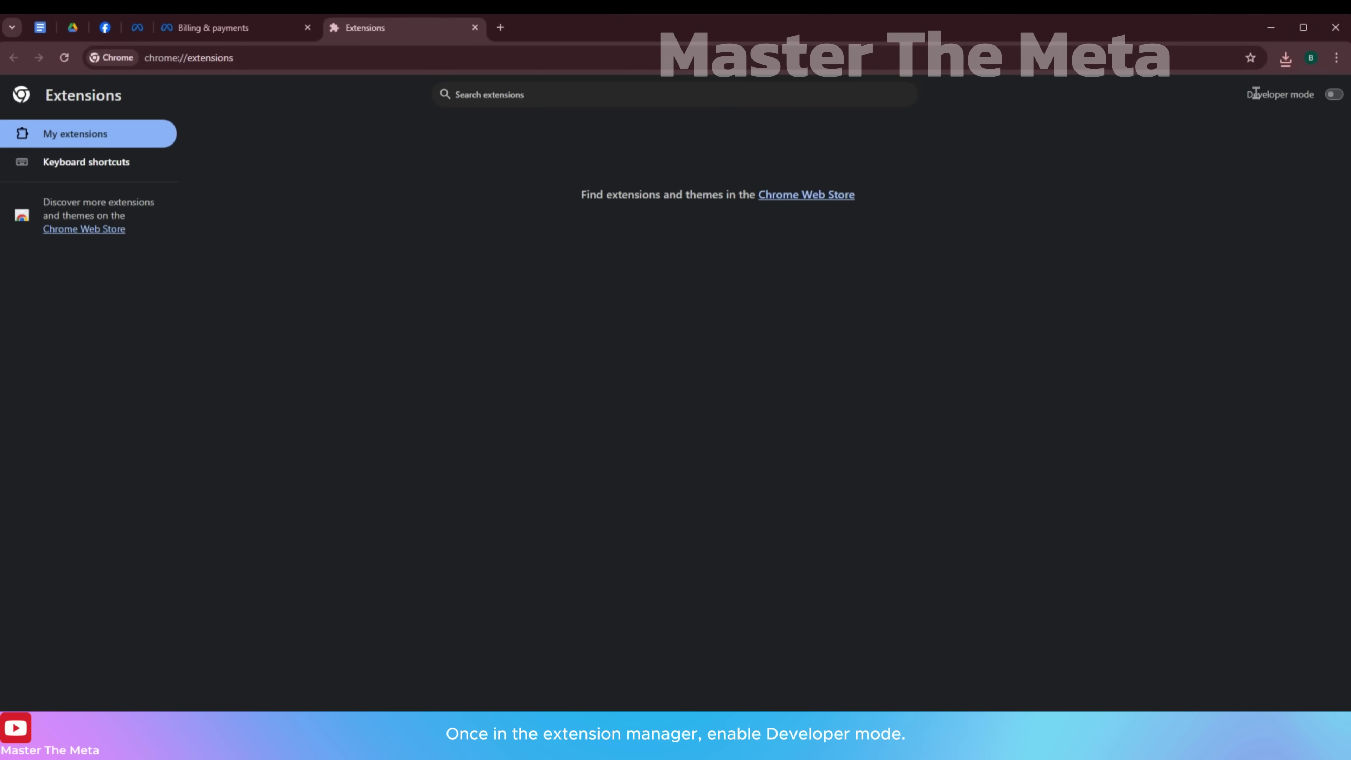
pyautogui.click(1334, 96)
pyautogui.click(1335, 96)
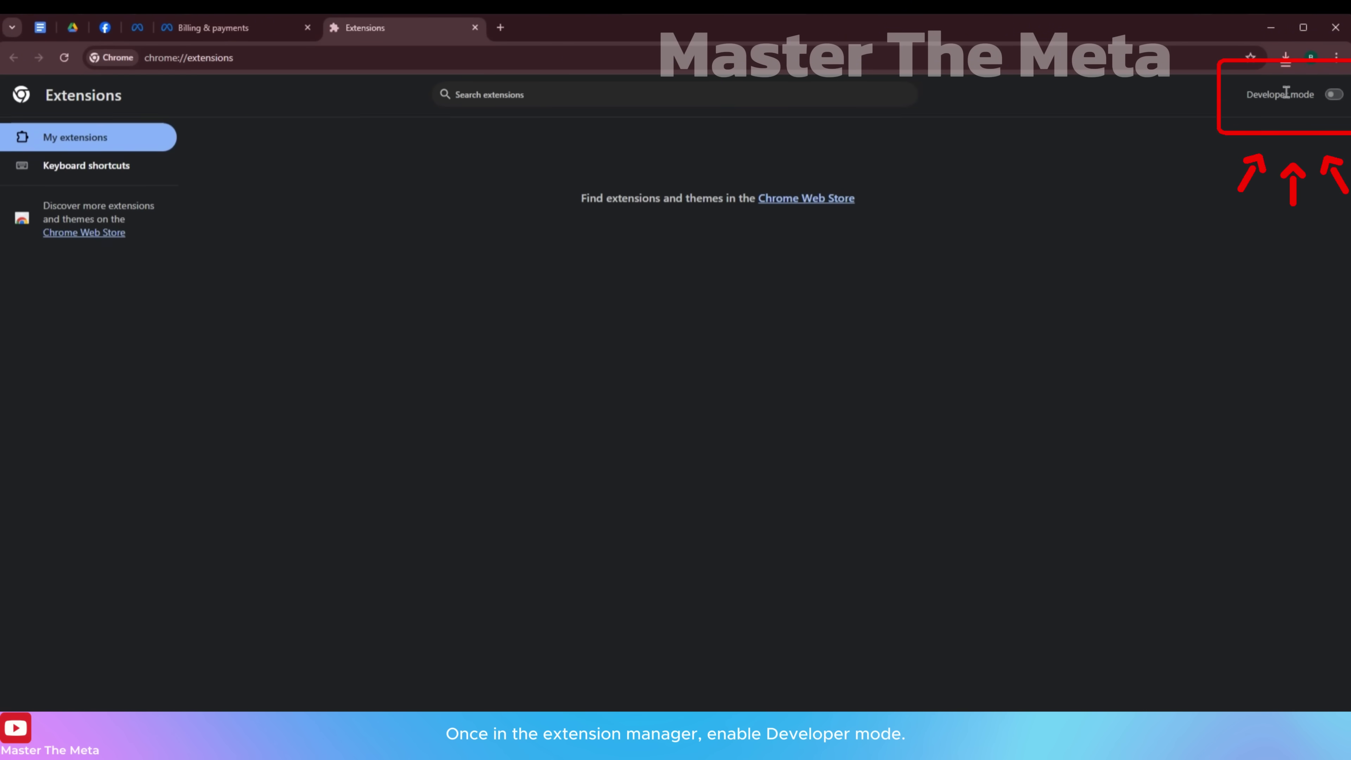
pyautogui.click(1335, 96)
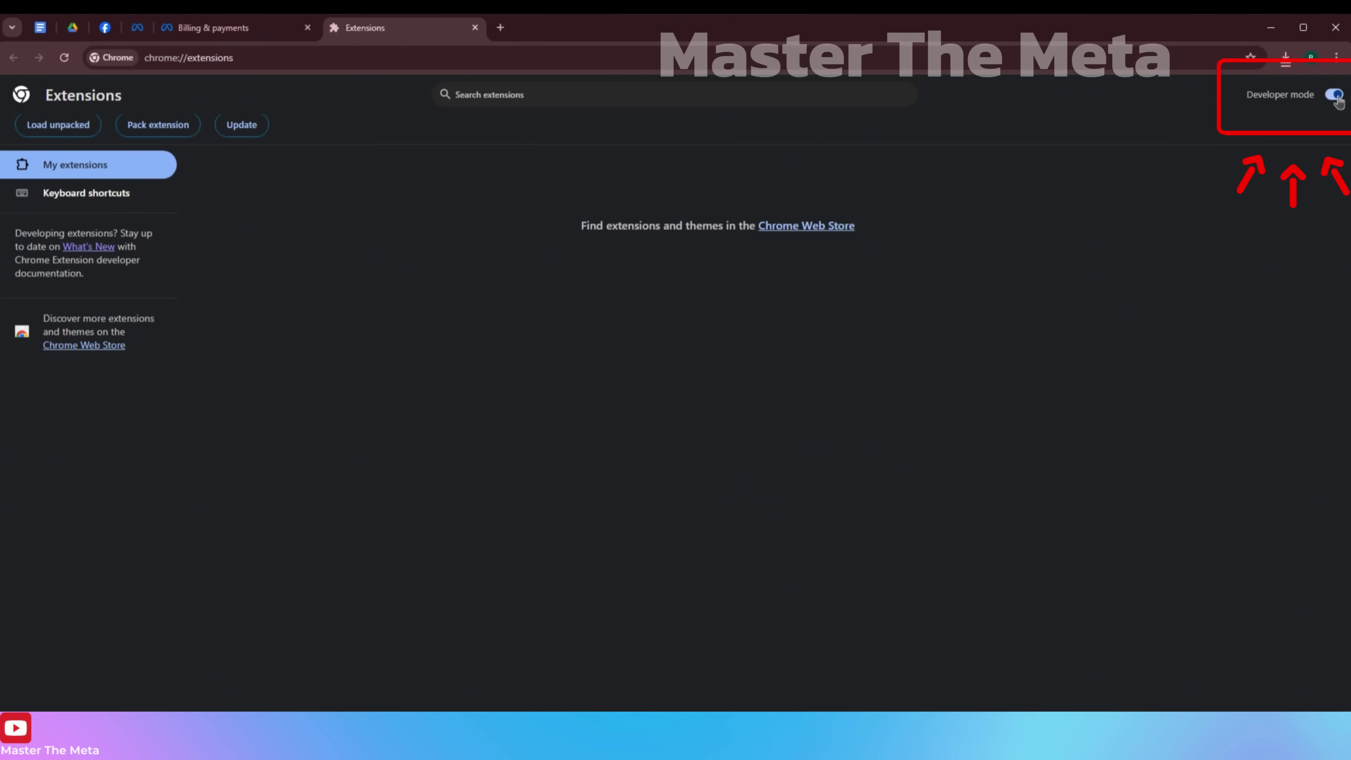
pyautogui.click(1286, 59)
pyautogui.click(1149, 174)
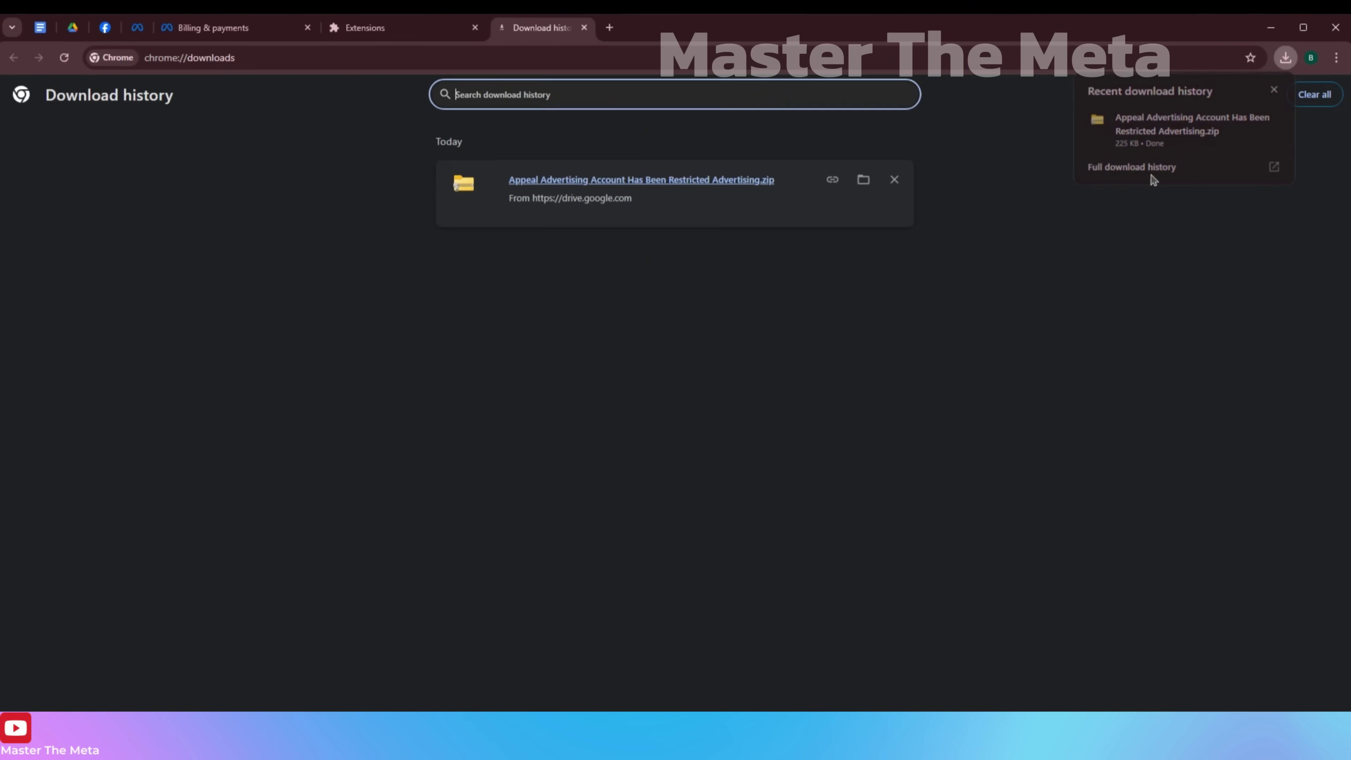
pyautogui.click(1282, 63)
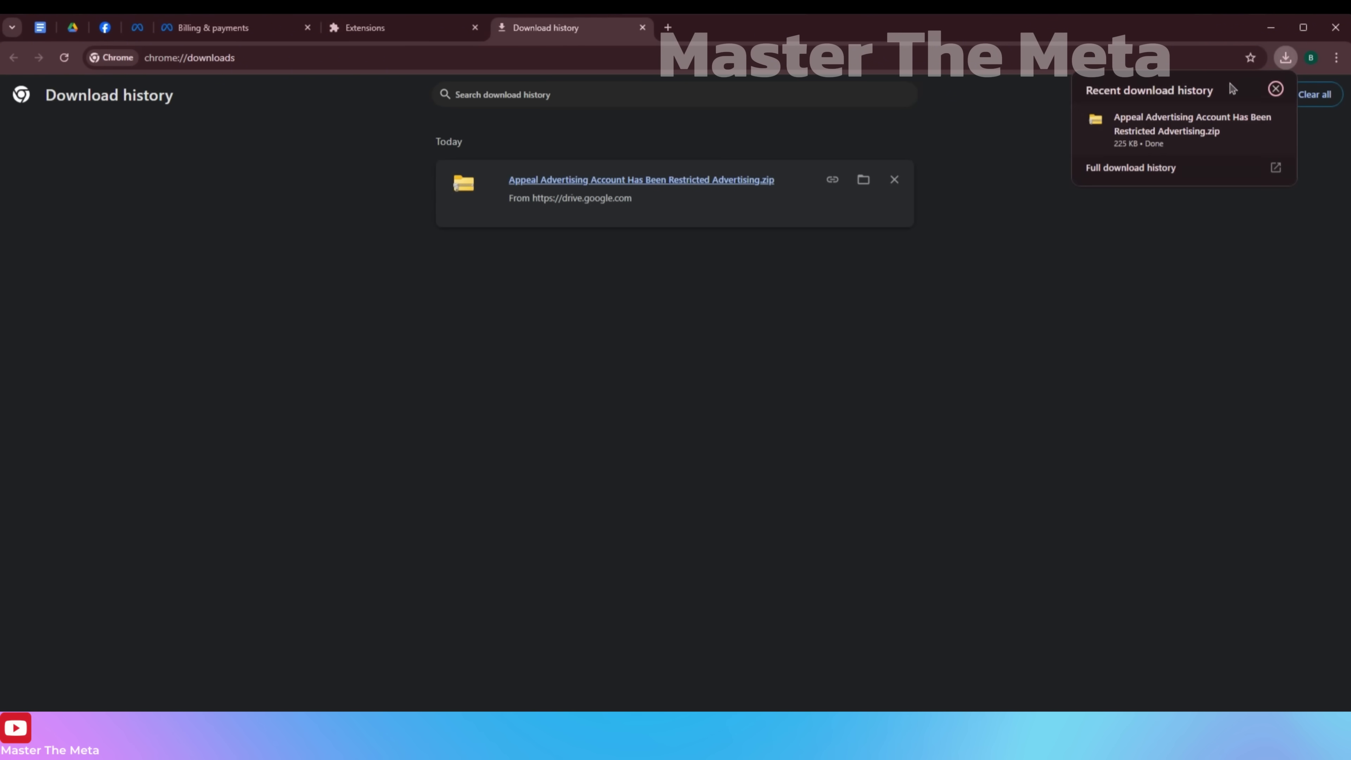
pyautogui.click(642, 27)
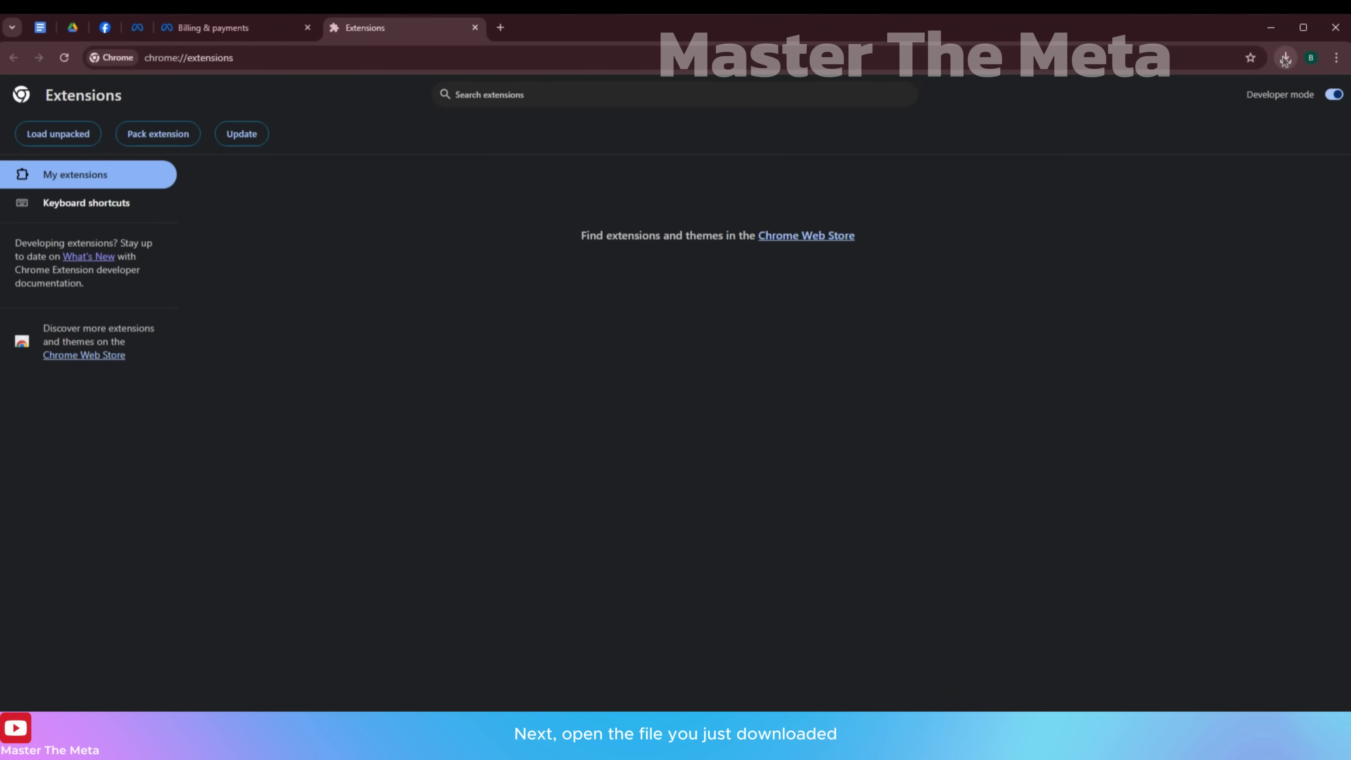
pyautogui.click(1286, 59)
# Step: Extract the downloaded appeal zip into Downloads using WinRAR's Extract Here
pyautogui.click(1247, 121)
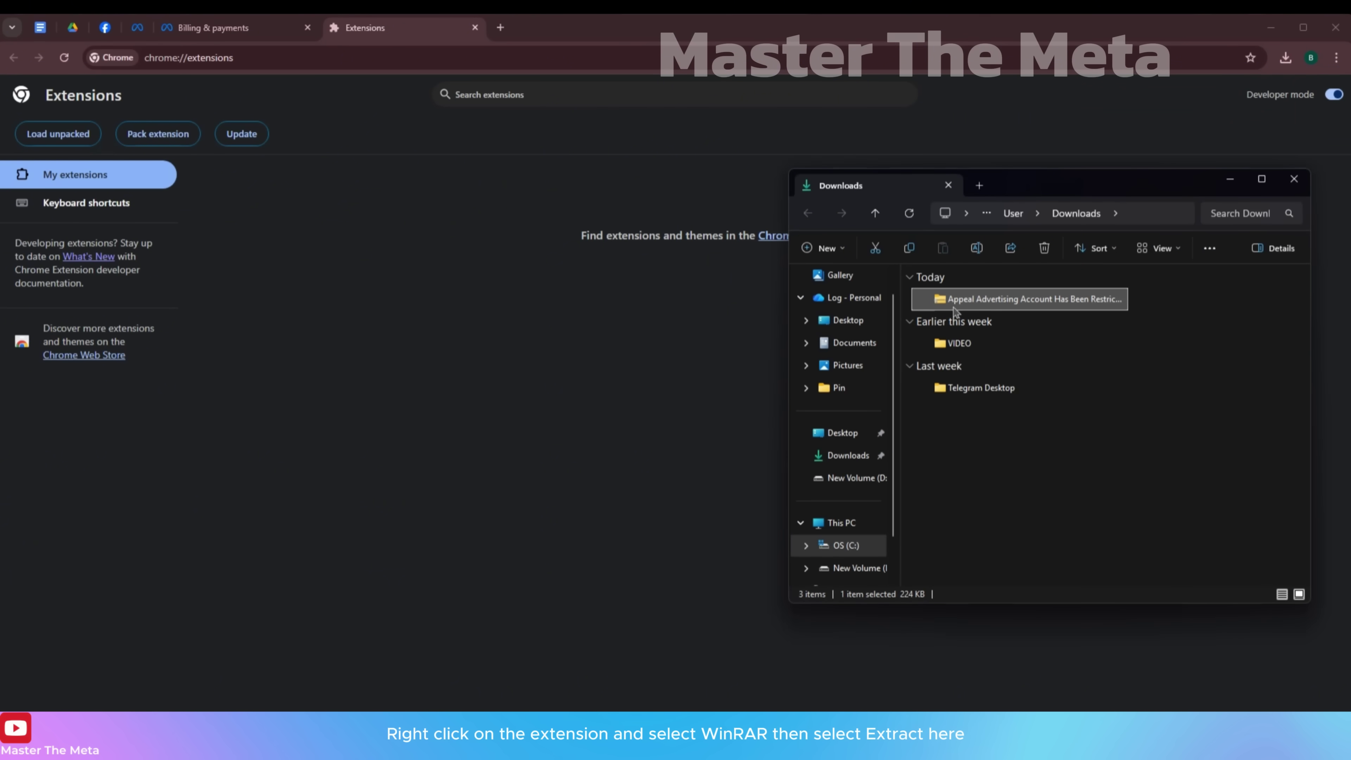
pyautogui.rightClick(982, 311)
pyautogui.moveTo(1029, 567)
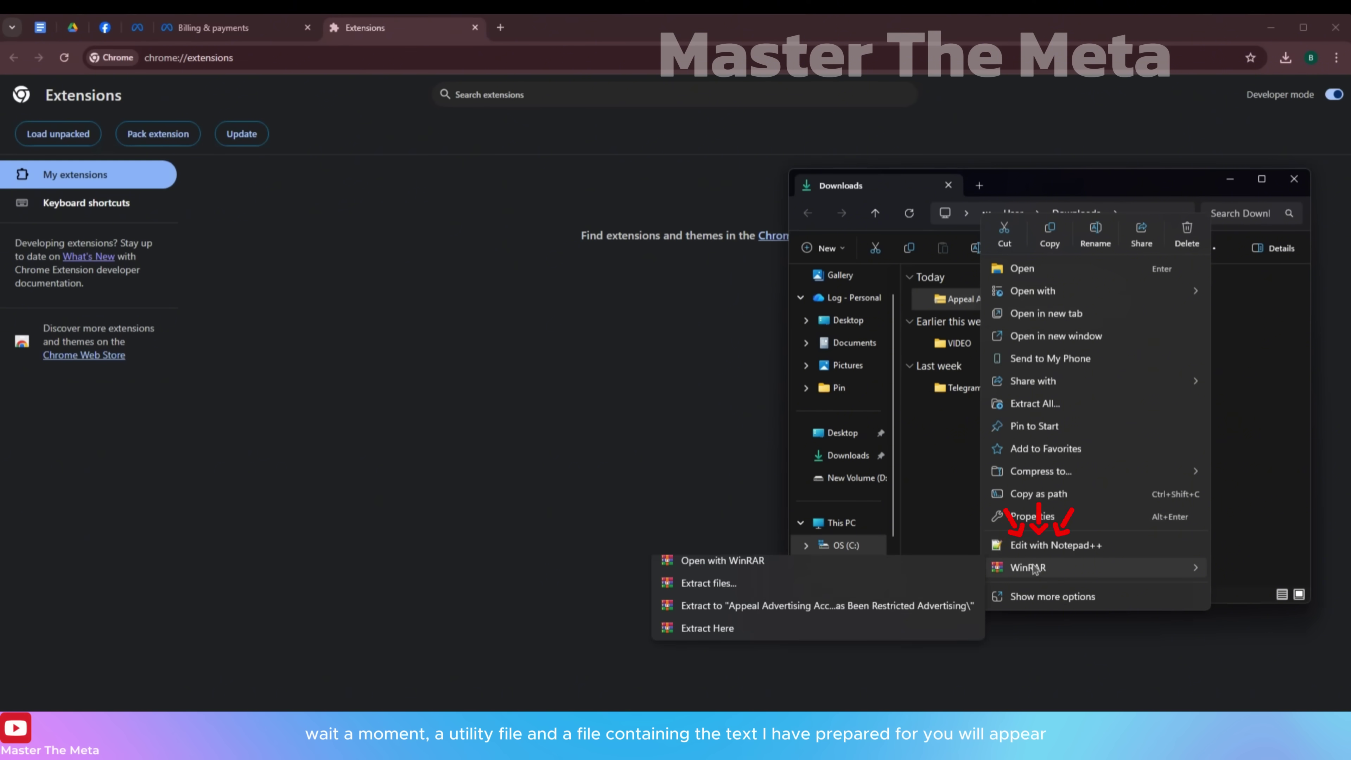
pyautogui.click(745, 638)
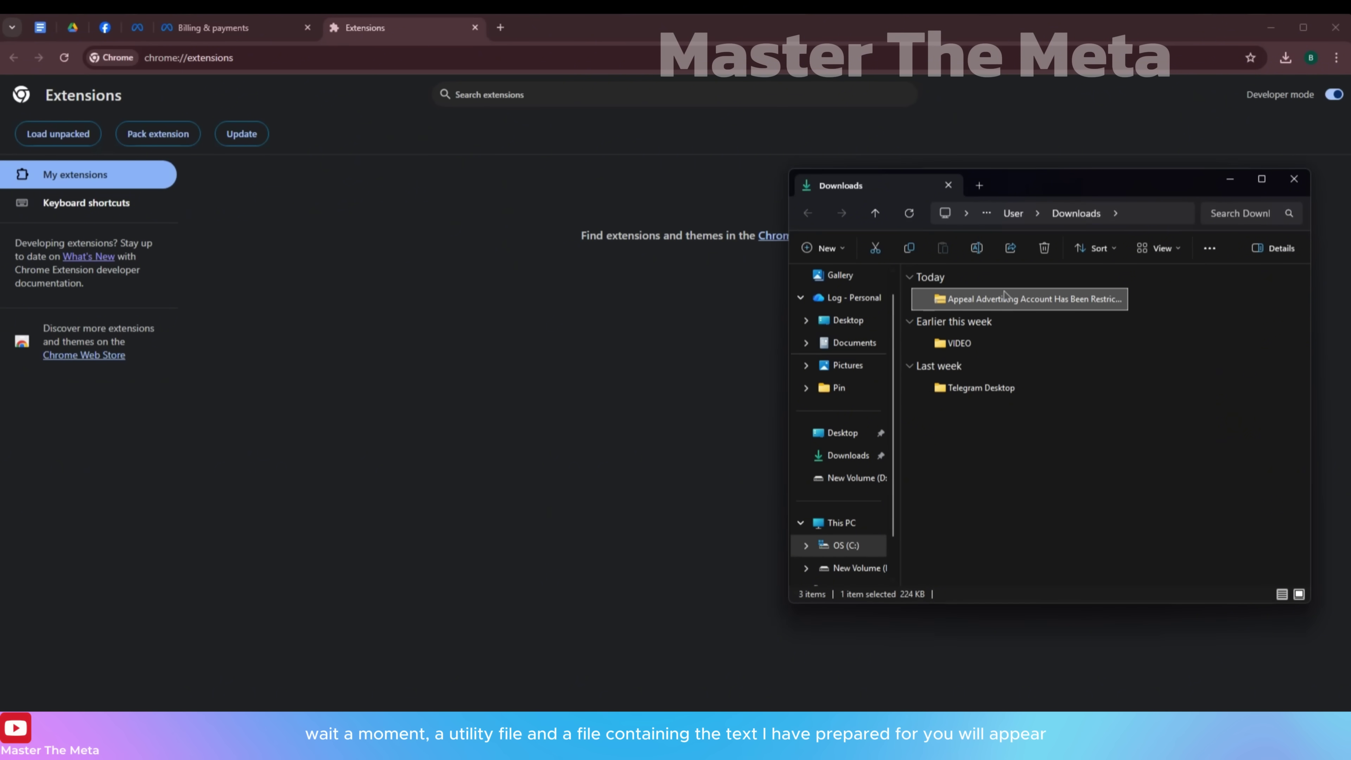
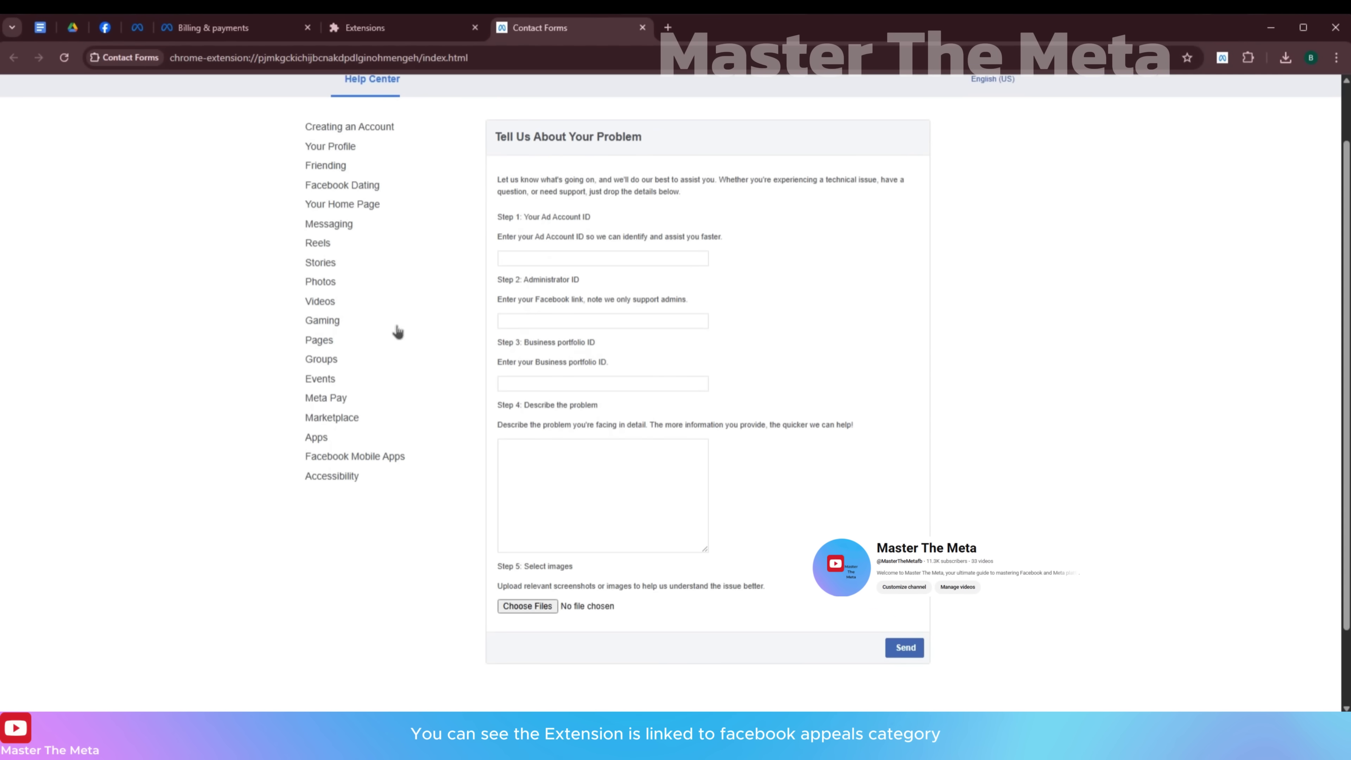
# Step: Look through the Creating an Account and Gaming help topics on the appeal form
pyautogui.click(352, 133)
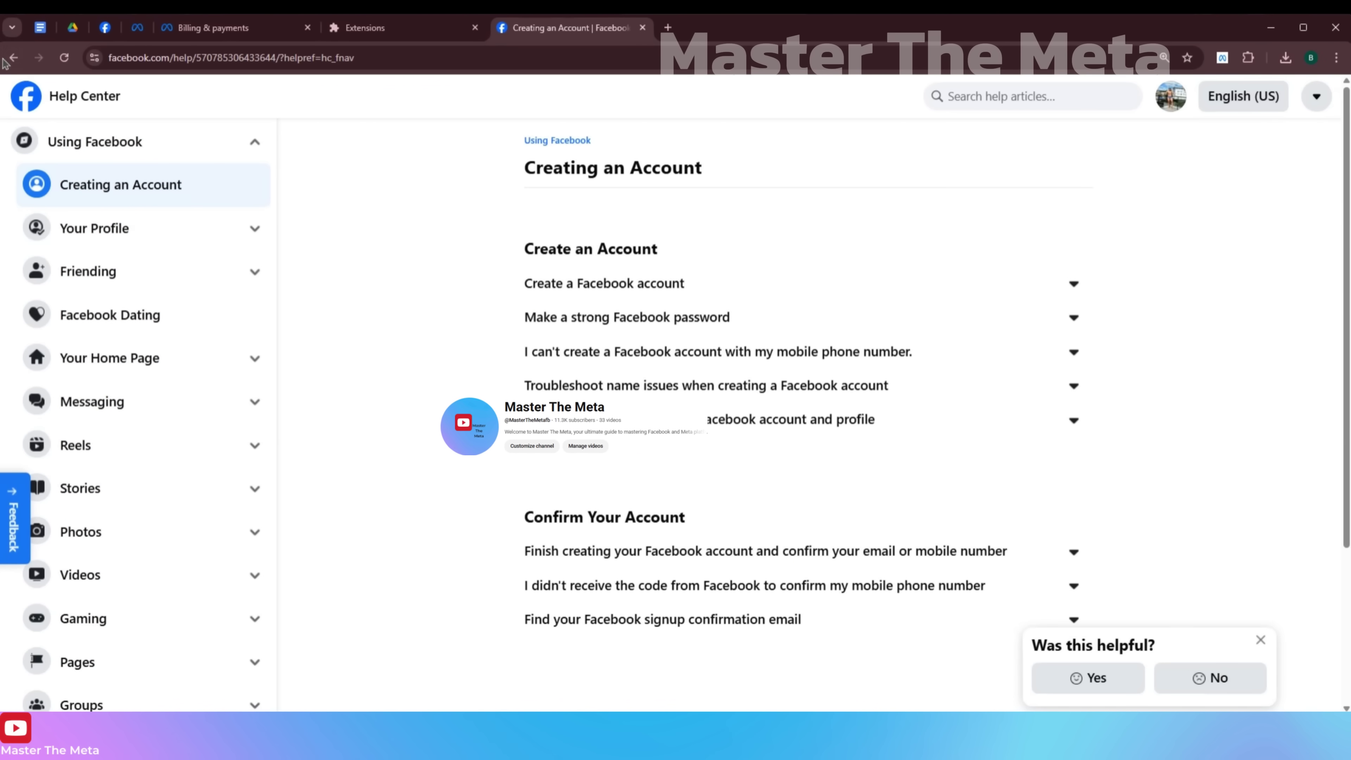
pyautogui.click(13, 58)
pyautogui.click(325, 322)
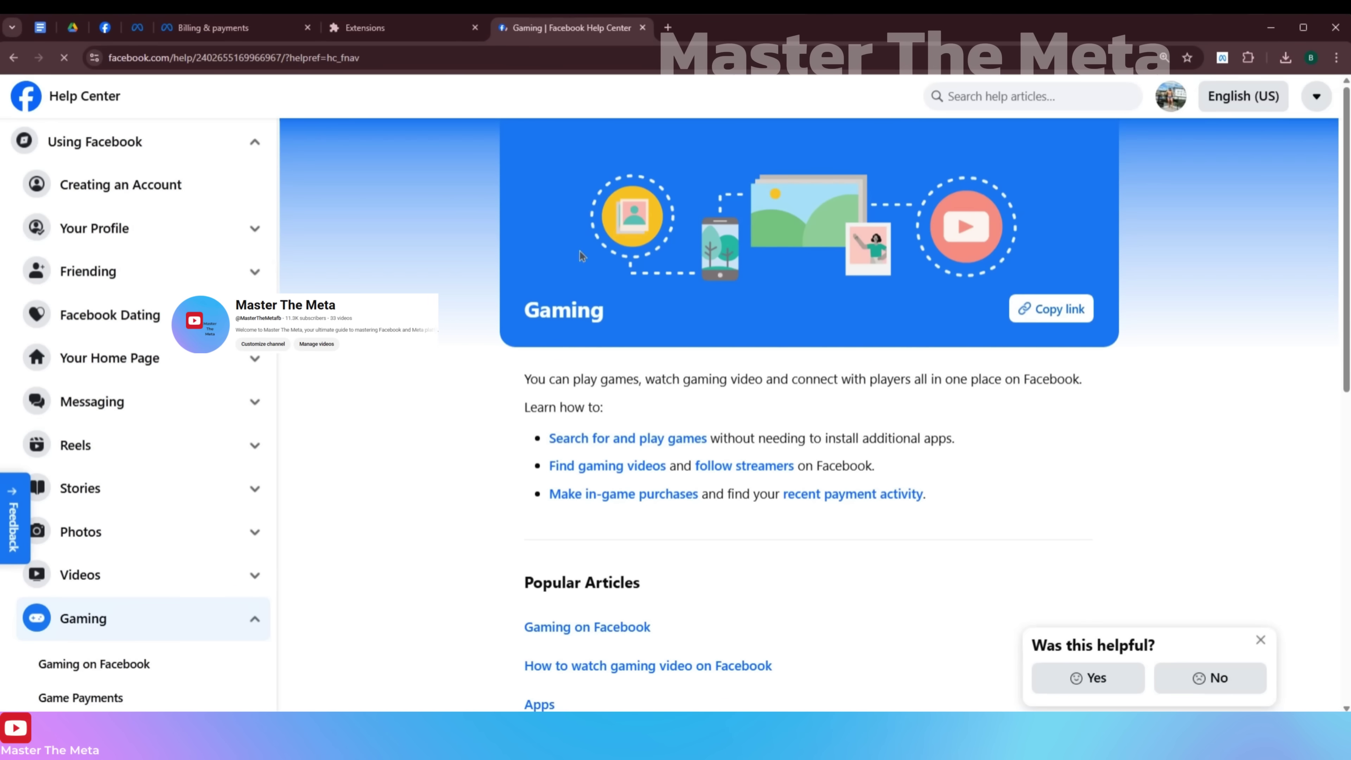
pyautogui.click(14, 55)
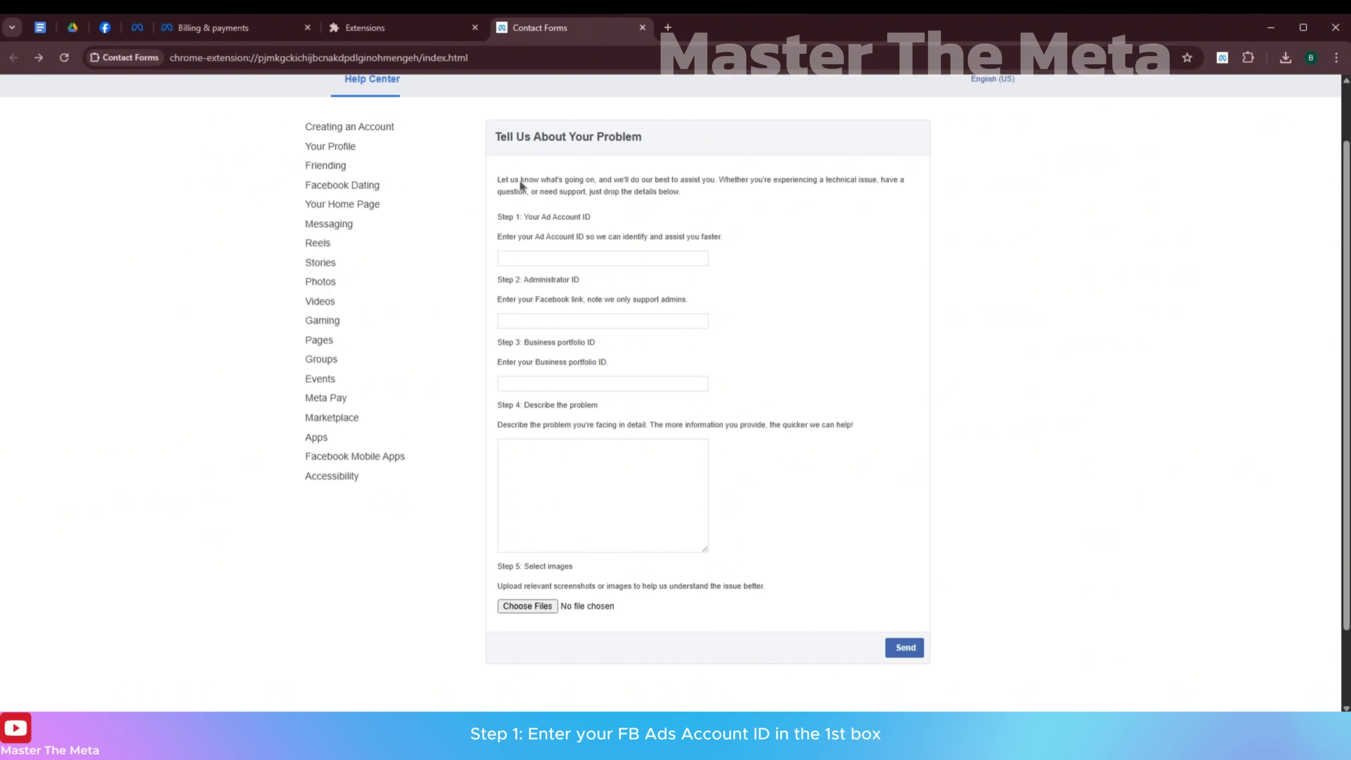
# Step: Copy the ad account number from the billing page URL into the Ad Account ID field
pyautogui.click(215, 33)
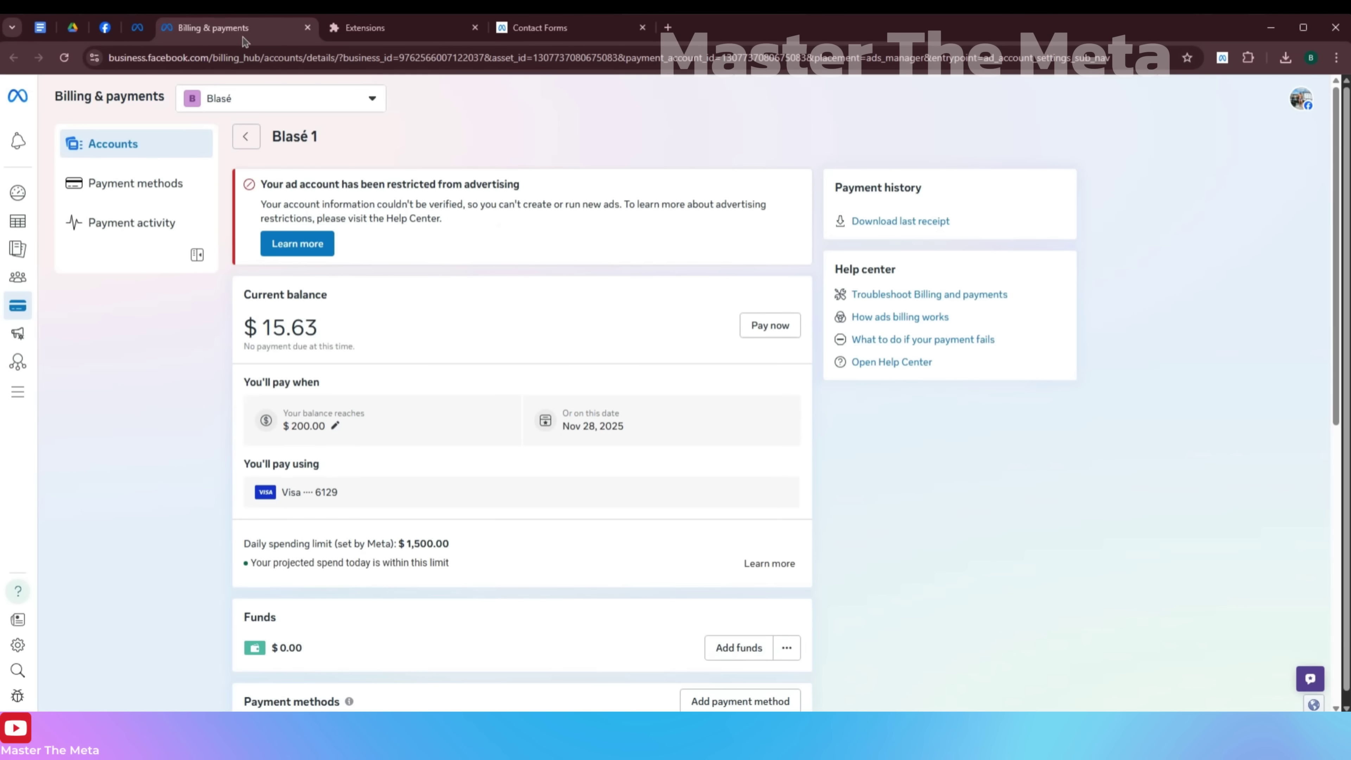
pyautogui.click(627, 59)
pyautogui.doubleClick(626, 59)
pyautogui.click(553, 27)
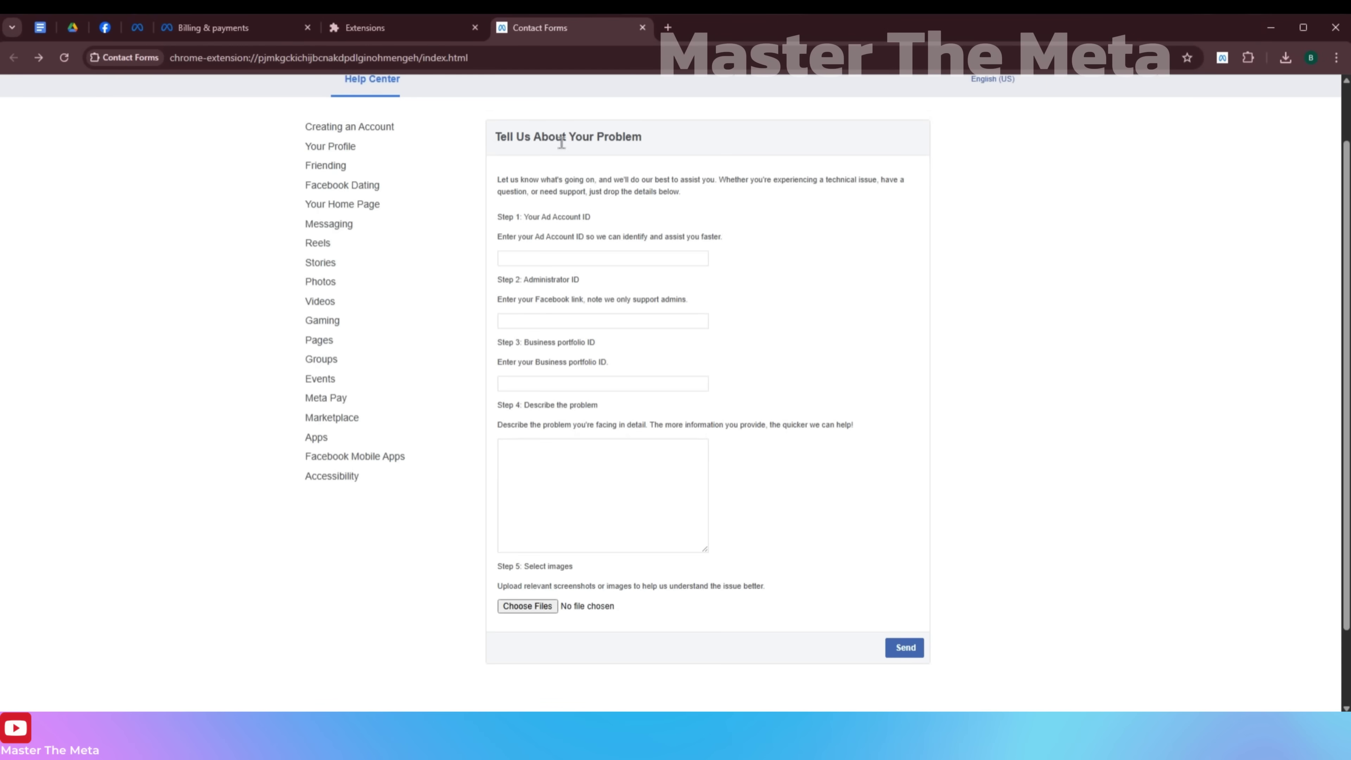
pyautogui.click(546, 260)
pyautogui.click(533, 318)
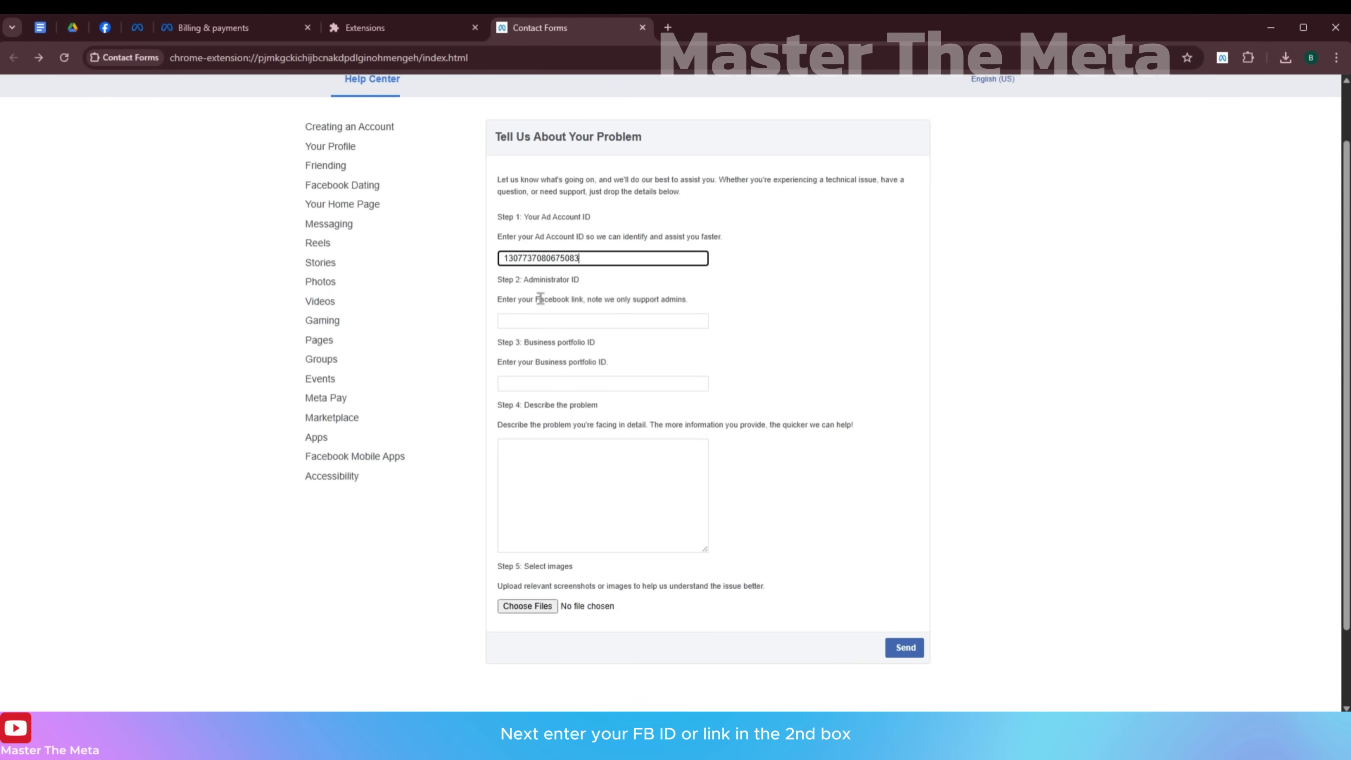
# Step: Paste the administrator's Facebook profile ID from the profile URL into Administrator ID
pyautogui.click(102, 30)
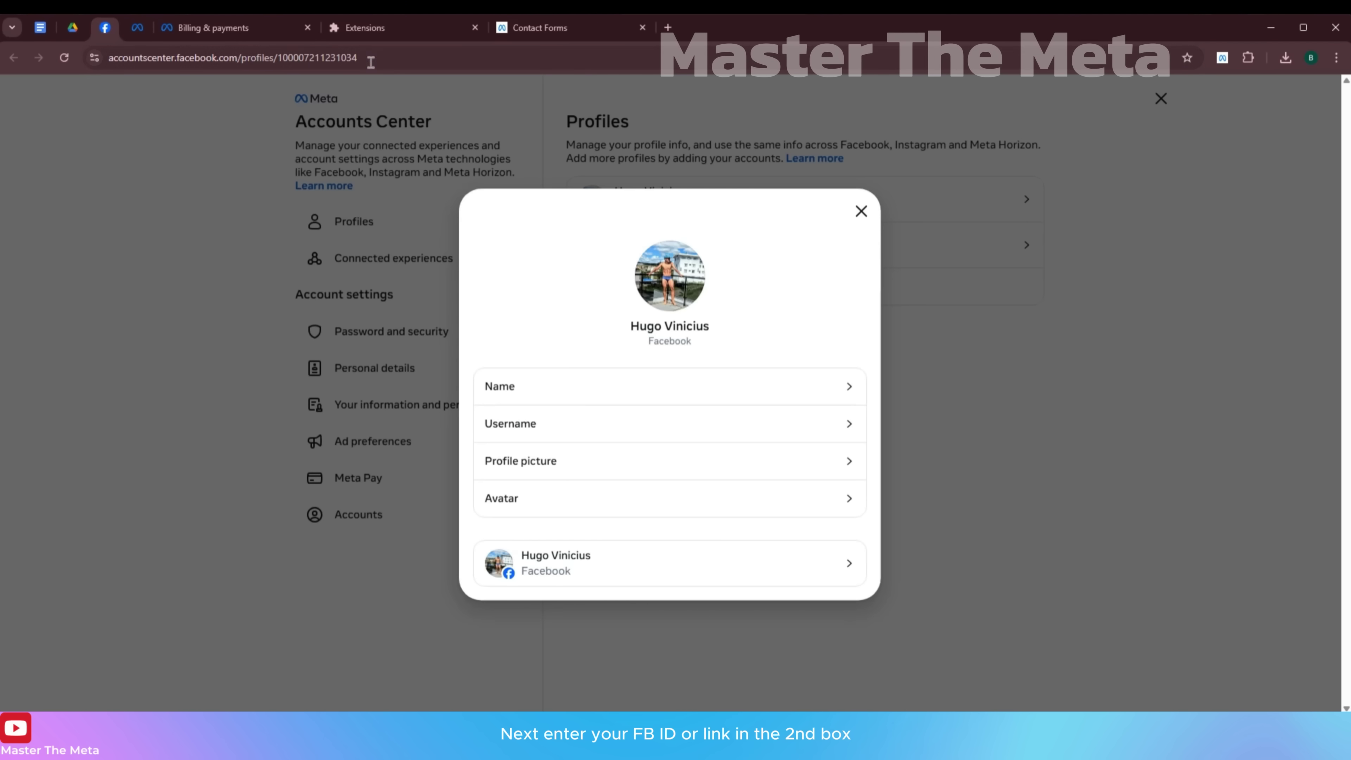
pyautogui.doubleClick(358, 57)
pyautogui.hotkey('ctrl', 'c')
pyautogui.click(566, 33)
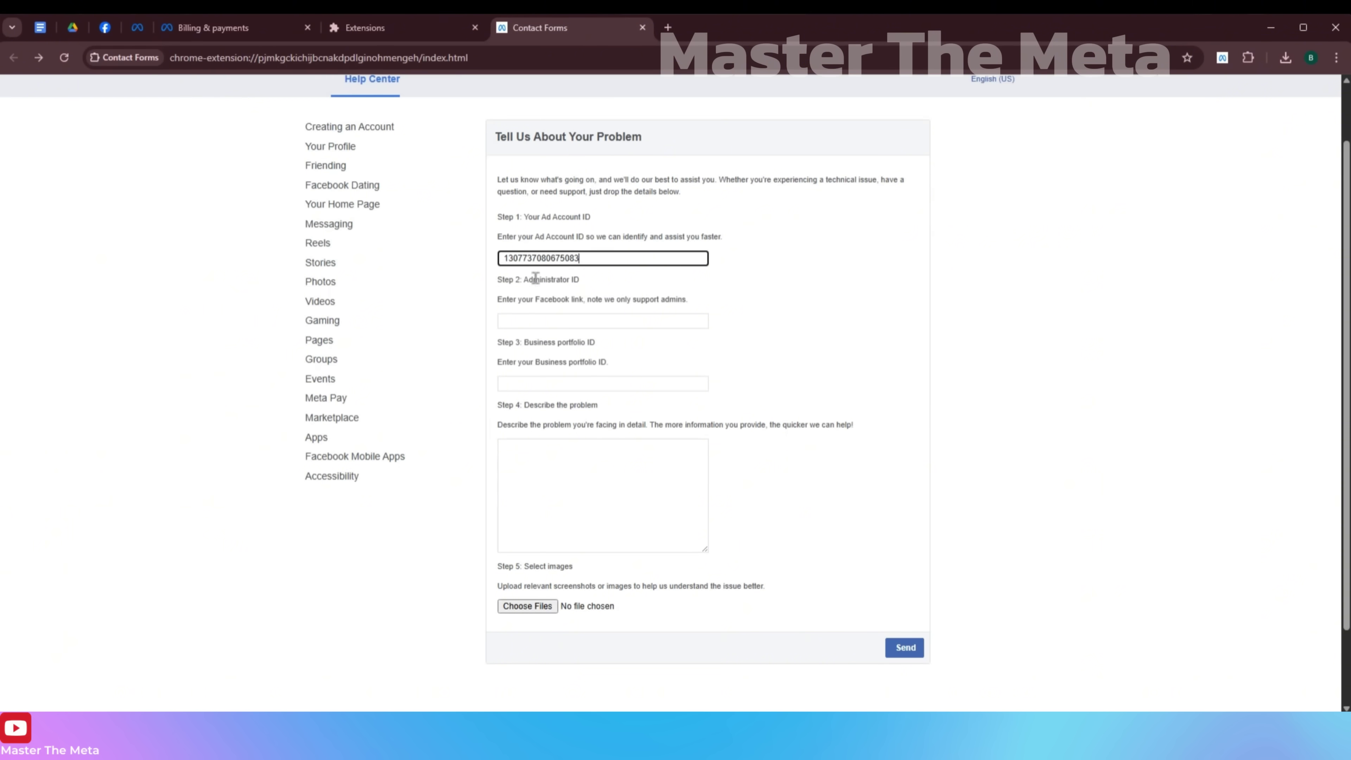
pyautogui.click(547, 319)
pyautogui.hotkey('ctrl', 'v')
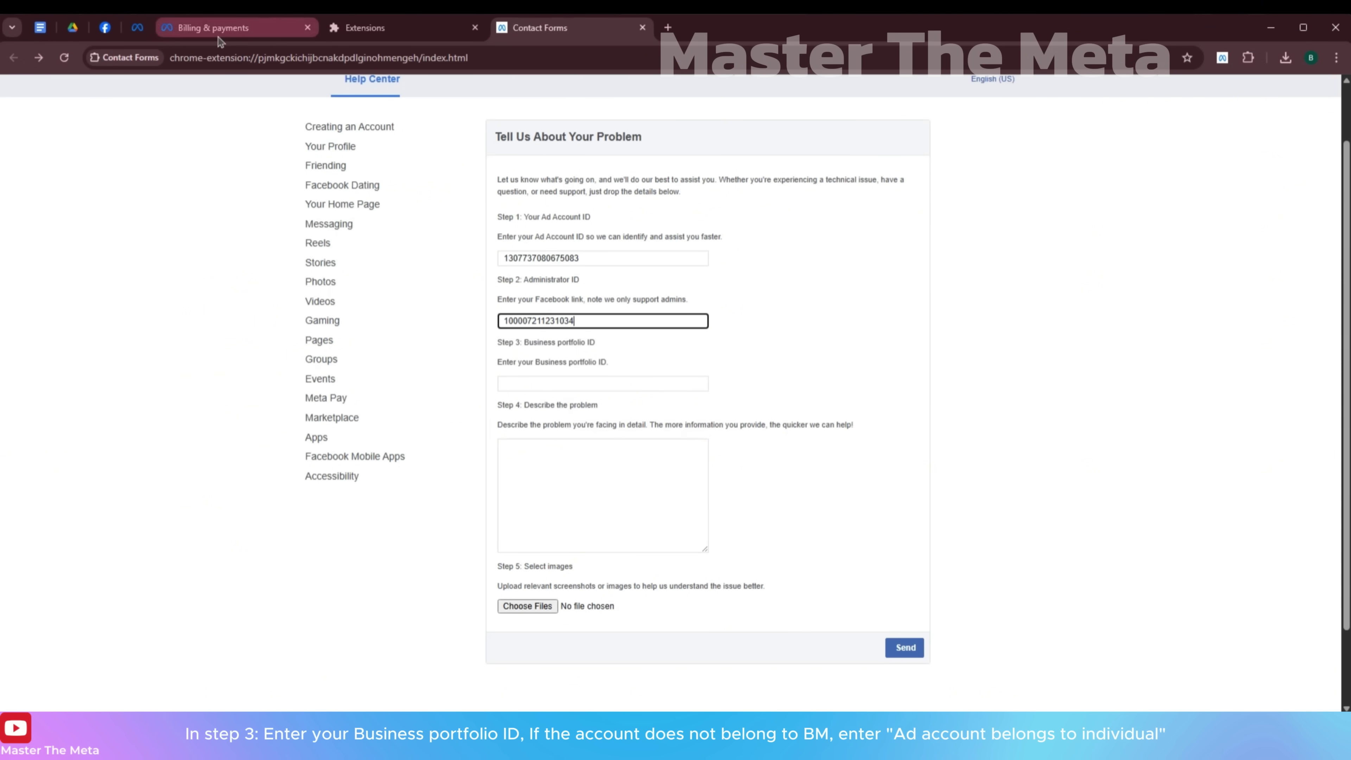
# Step: Fill the Business portfolio ID field with the ID from the business portfolio info page
pyautogui.click(208, 29)
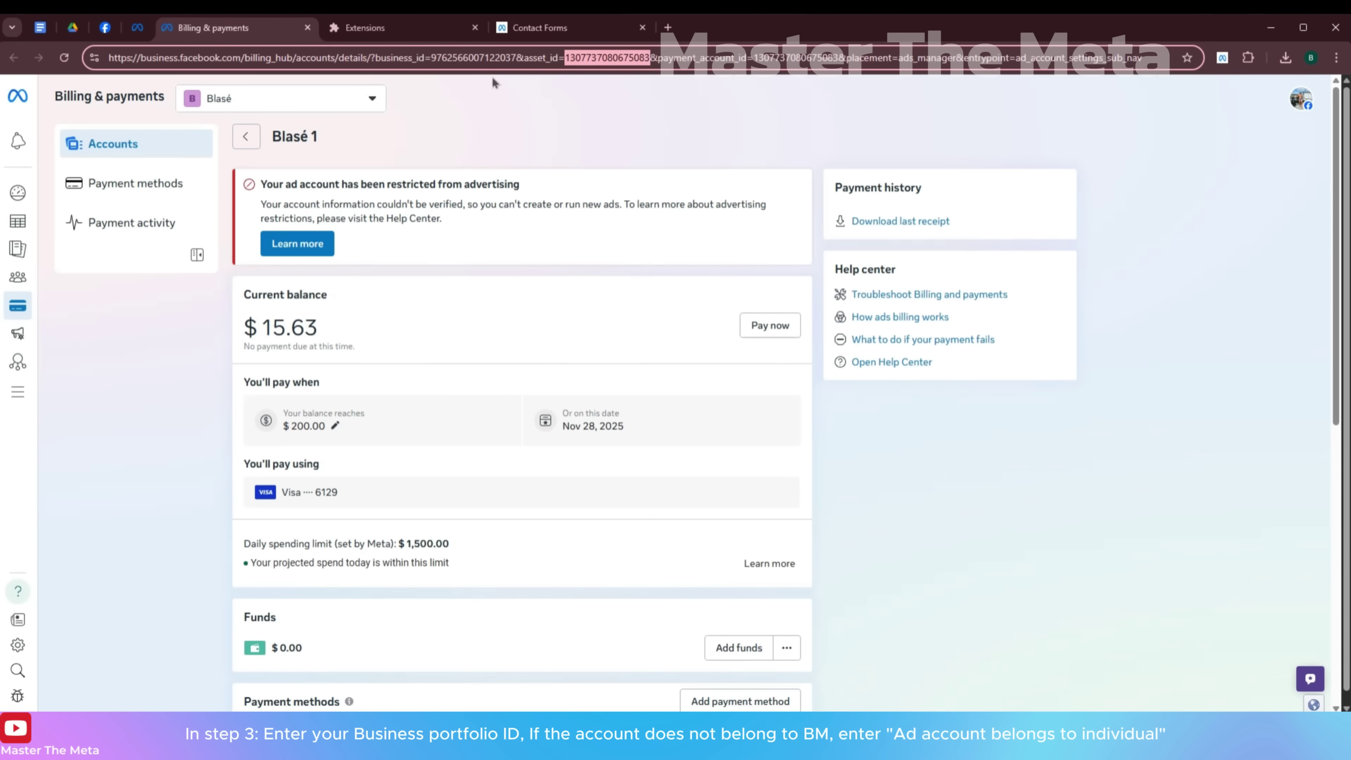
pyautogui.click(136, 26)
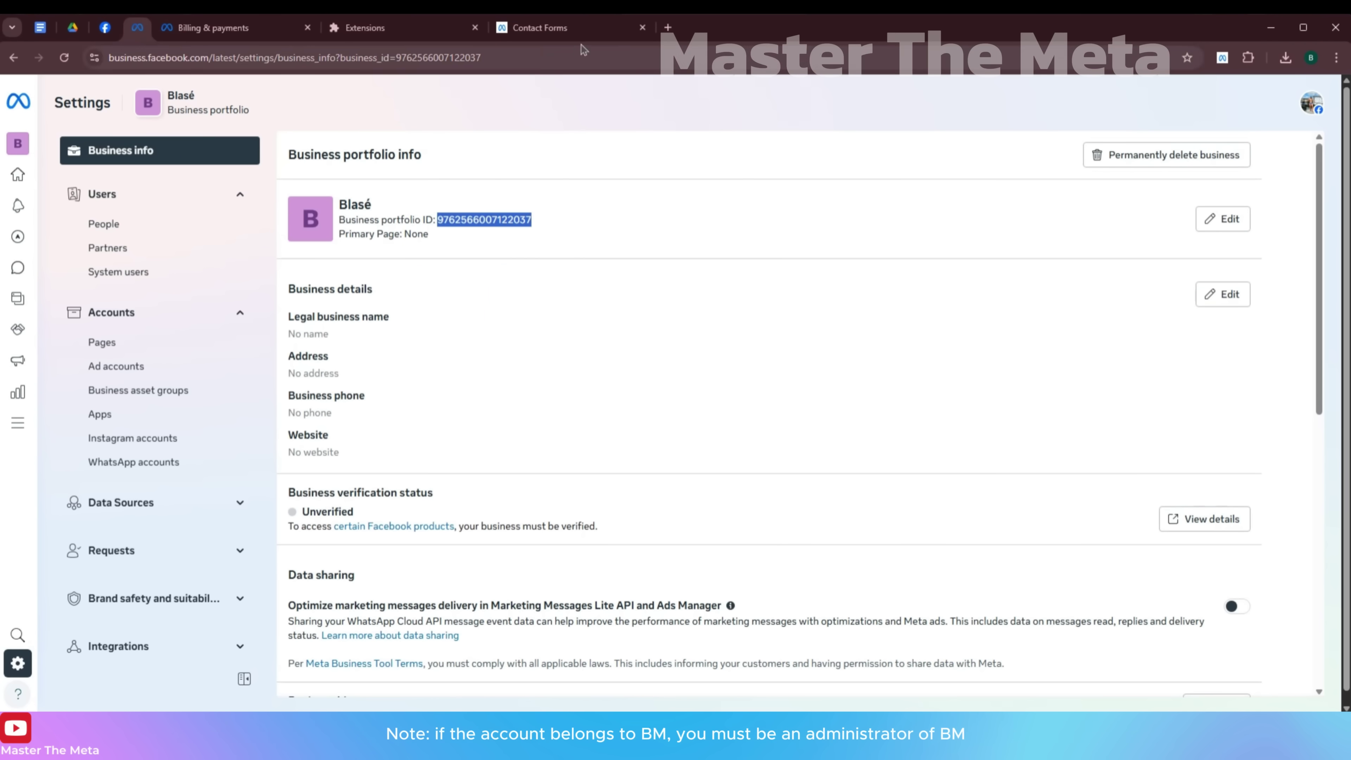
pyautogui.hotkey('ctrl', '9')
pyautogui.click(579, 381)
pyautogui.click(602, 448)
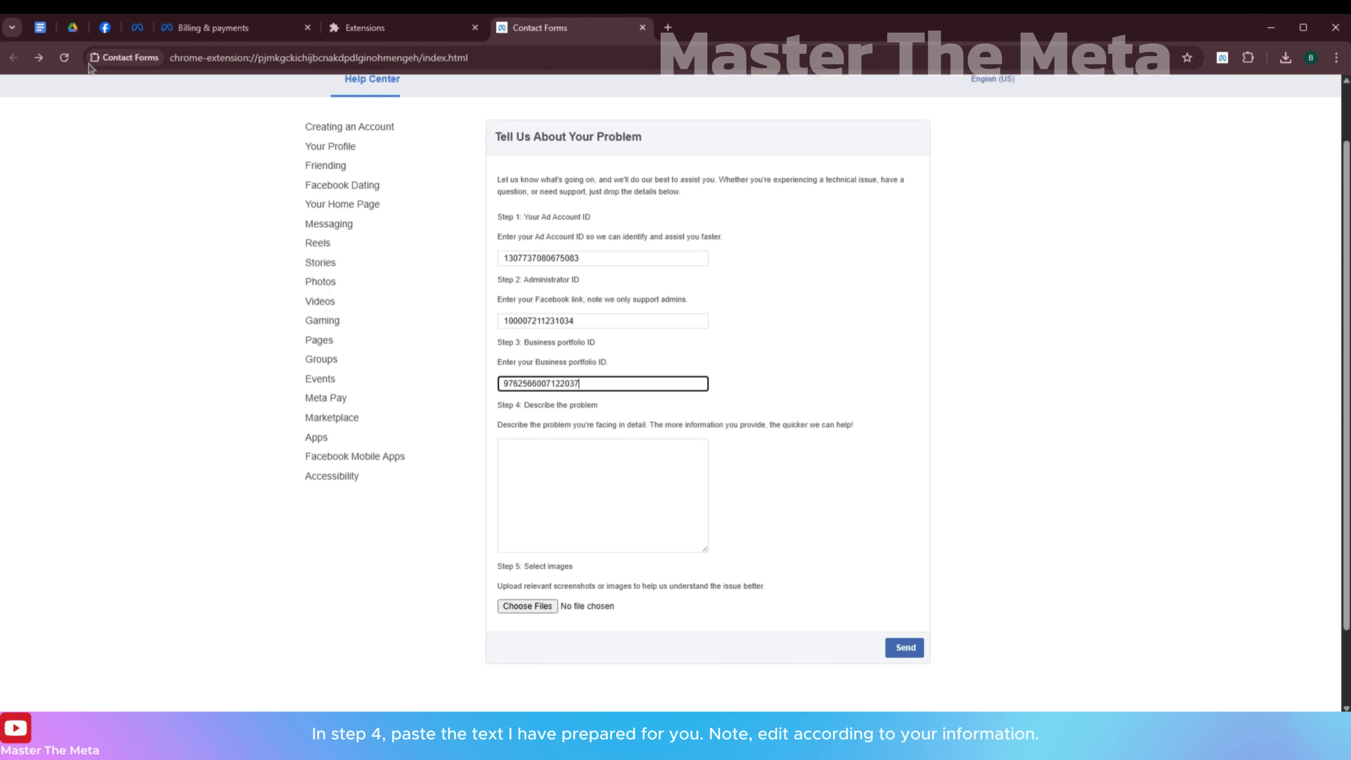
pyautogui.click(39, 27)
# Step: Paste the Google Docs appeal letter into the problem description and enlarge the box
pyautogui.click(620, 434)
pyautogui.hotkey('ctrl', 'a')
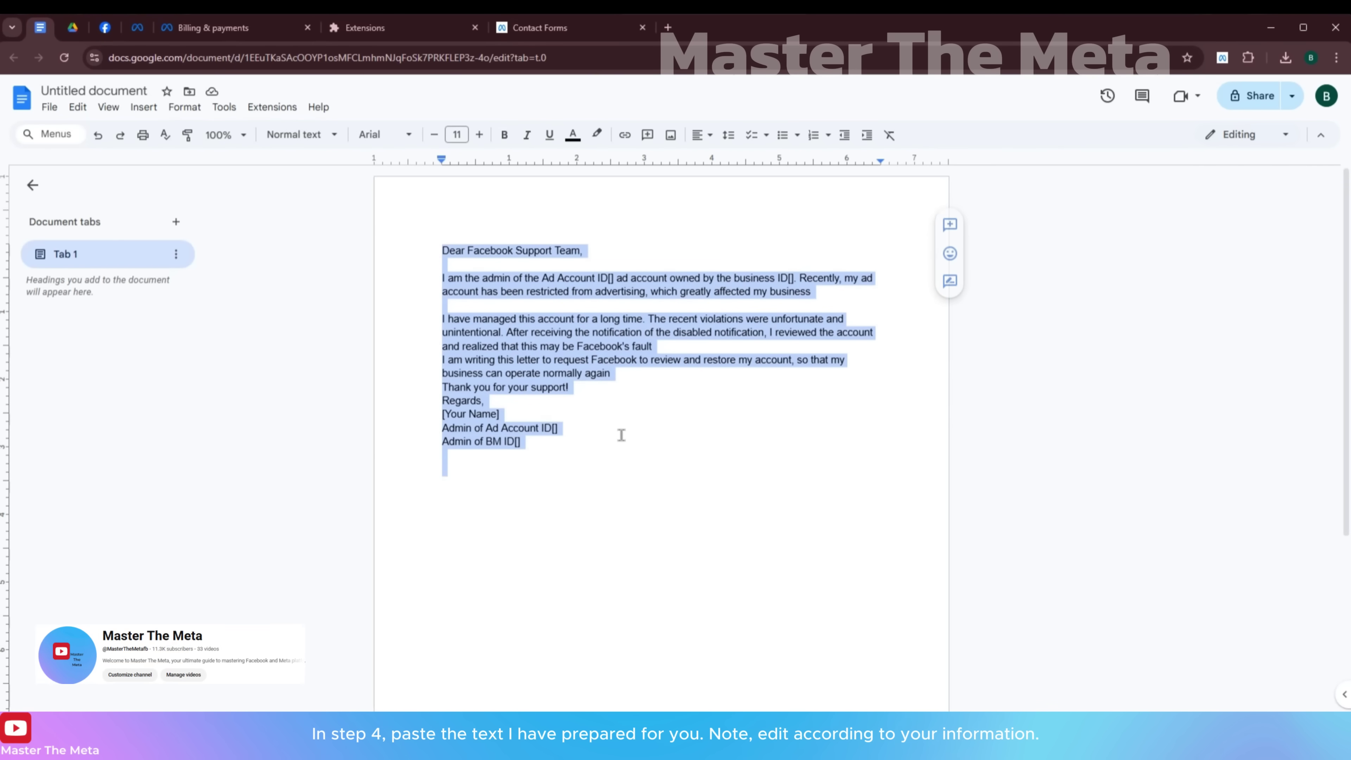
pyautogui.hotkey('ctrl', 'c')
pyautogui.click(540, 28)
pyautogui.click(687, 497)
pyautogui.hotkey('ctrl', 'v')
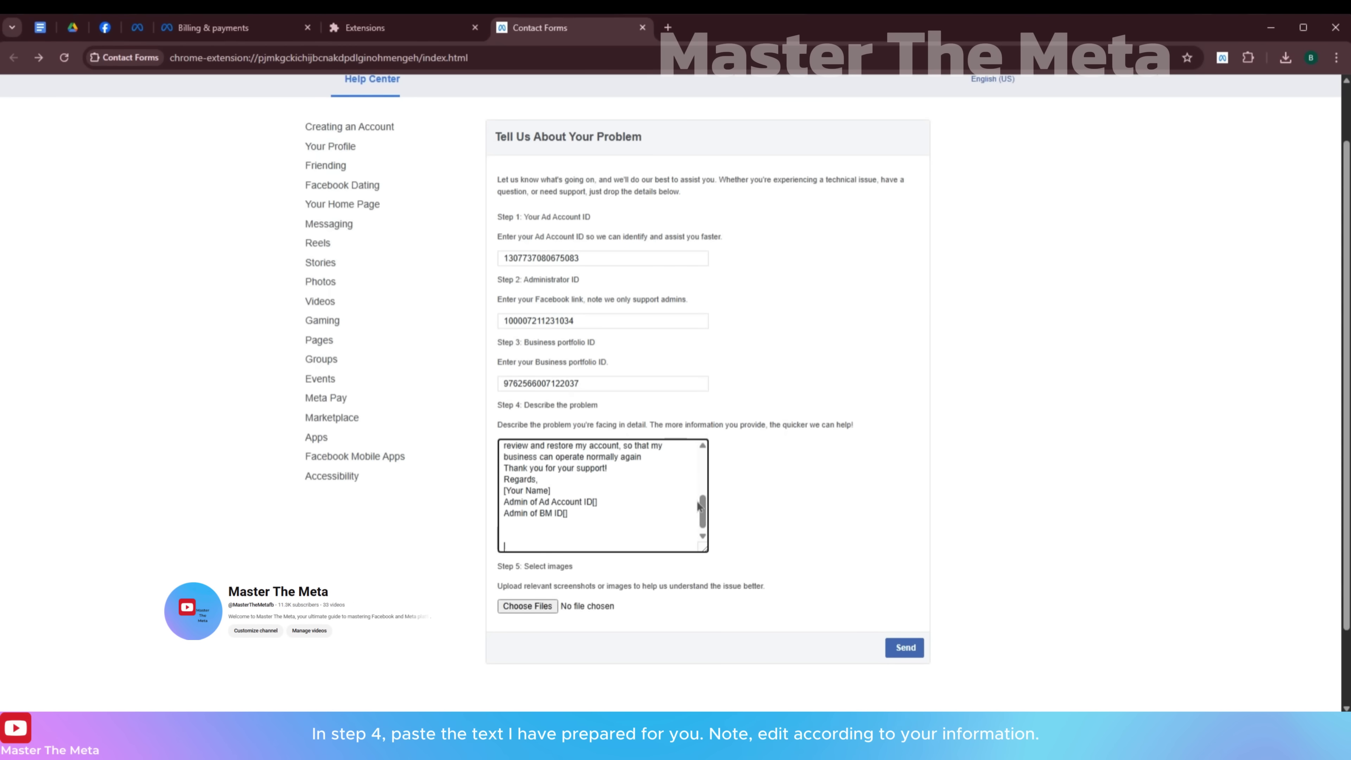
pyautogui.moveTo(703, 549); pyautogui.dragTo(1043, 612)
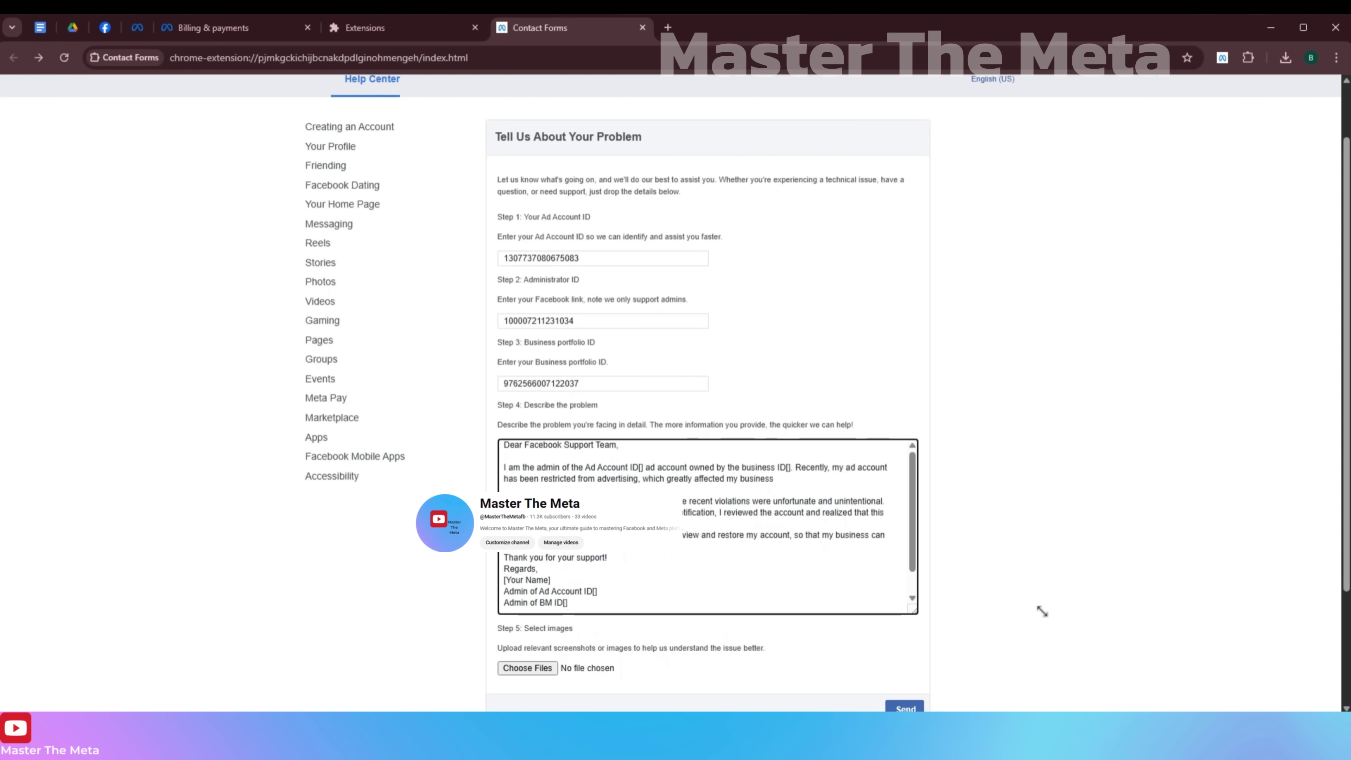
# Step: Insert the ad account ID and business portfolio ID into the letter's ID brackets
pyautogui.moveTo(504, 258); pyautogui.dragTo(699, 261)
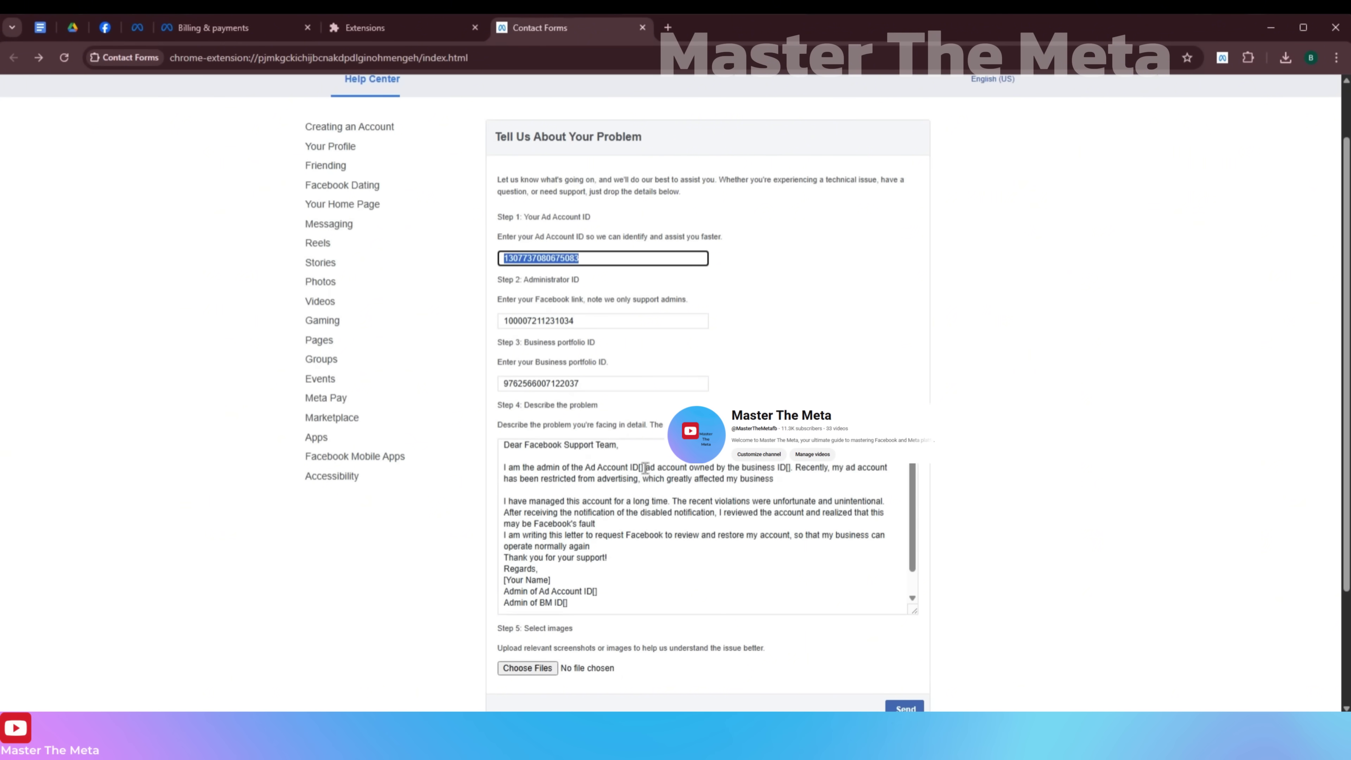
pyautogui.click(642, 469)
pyautogui.hotkey('ctrl', 'v')
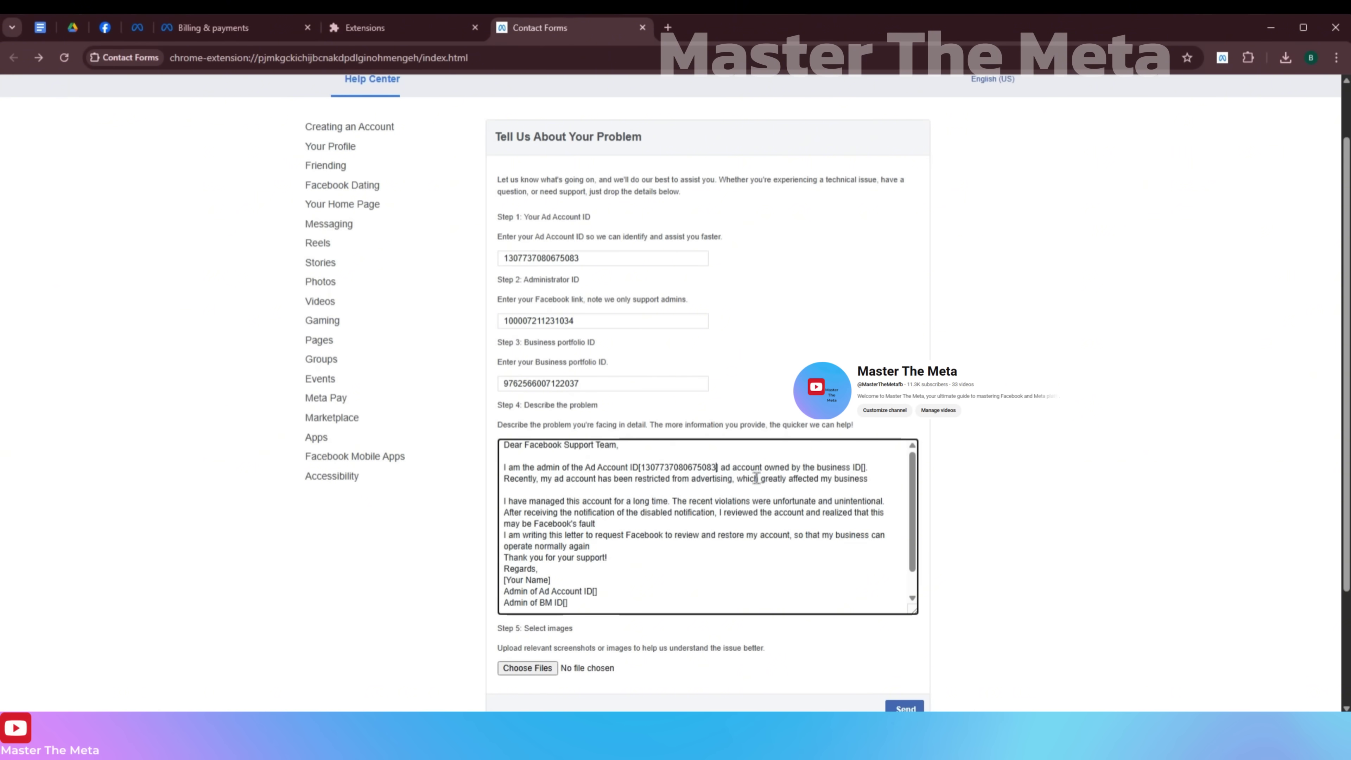
pyautogui.click(594, 591)
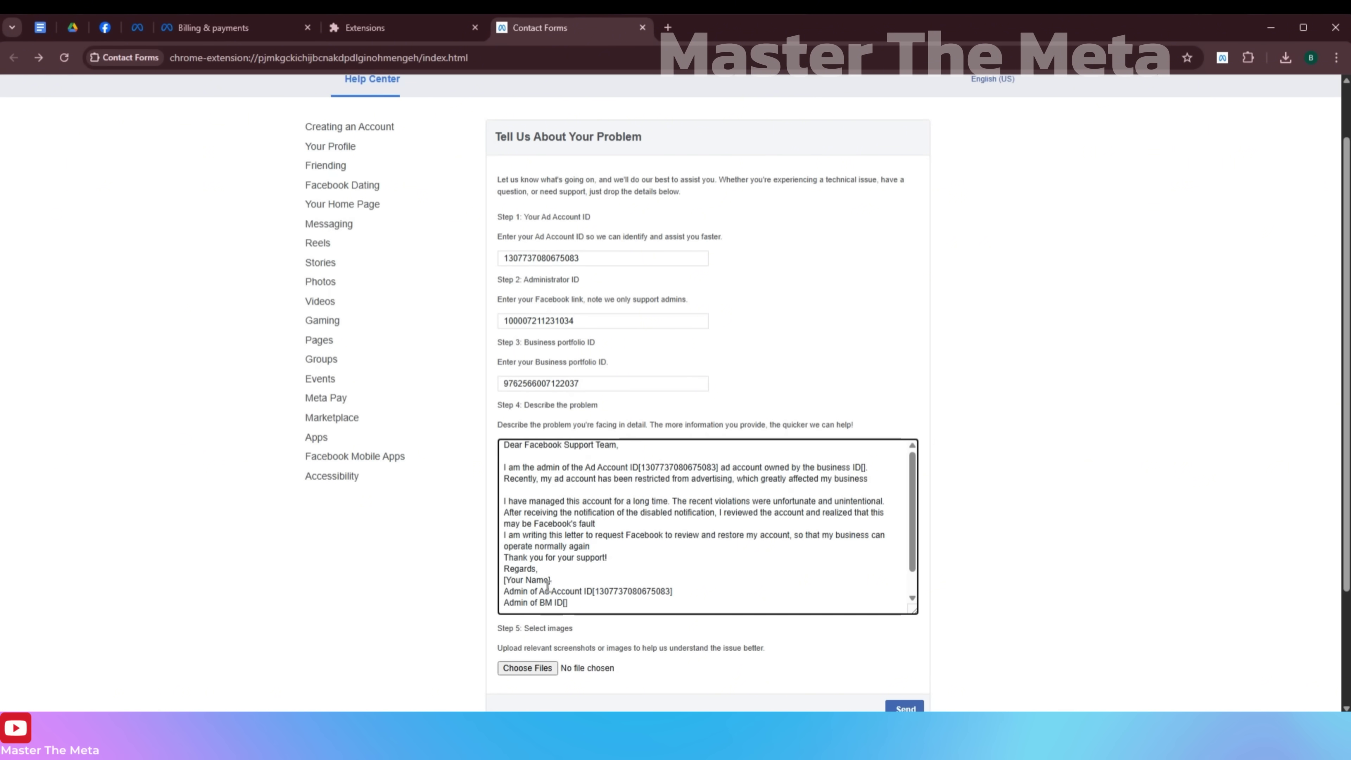
pyautogui.doubleClick(551, 383)
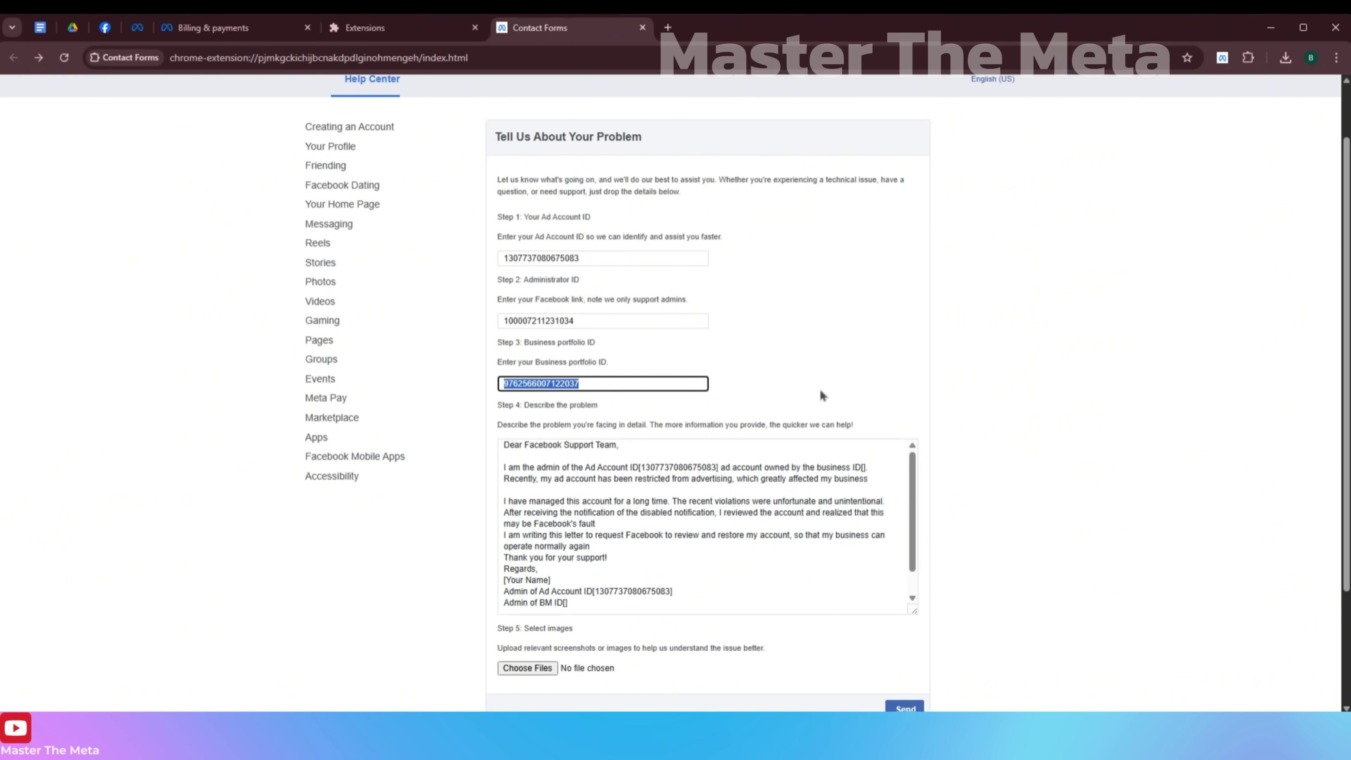
pyautogui.click(566, 603)
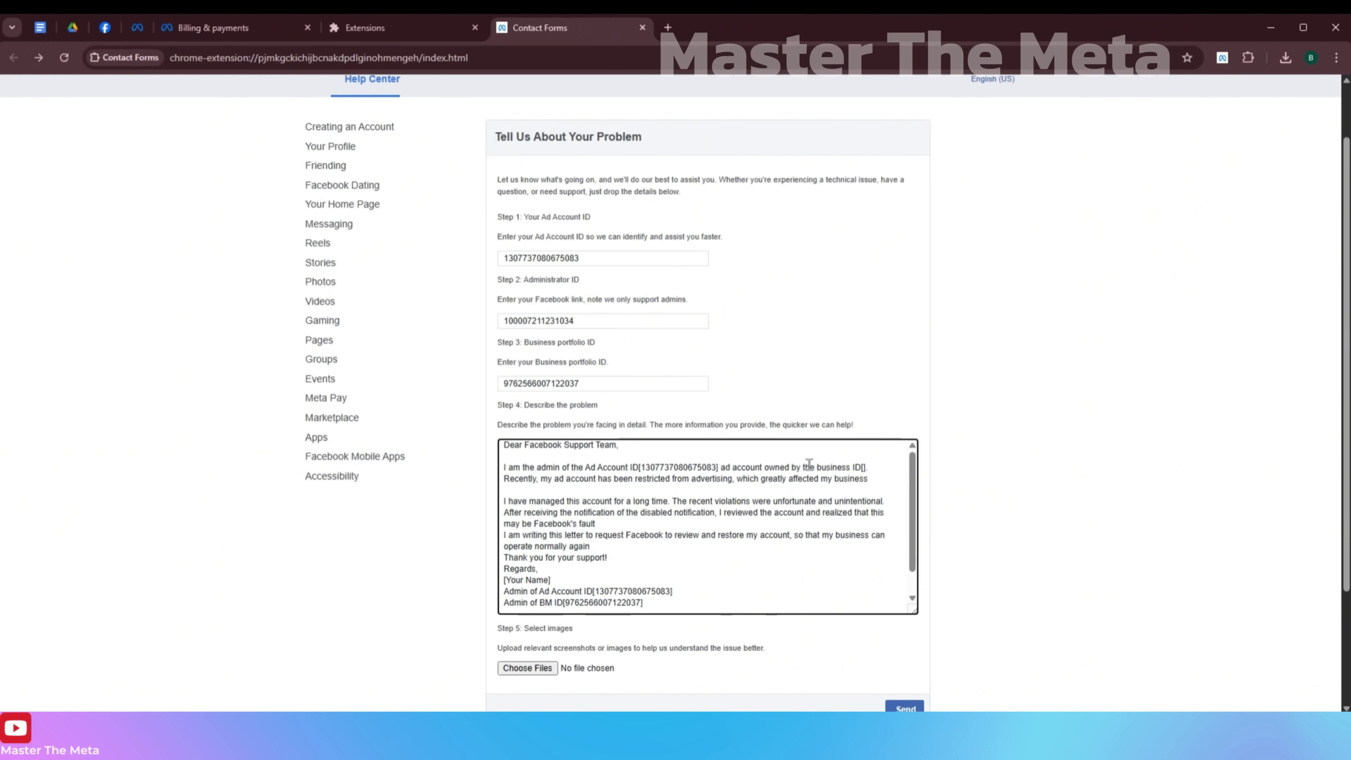
pyautogui.click(864, 467)
pyautogui.hotkey('ctrl', 'v')
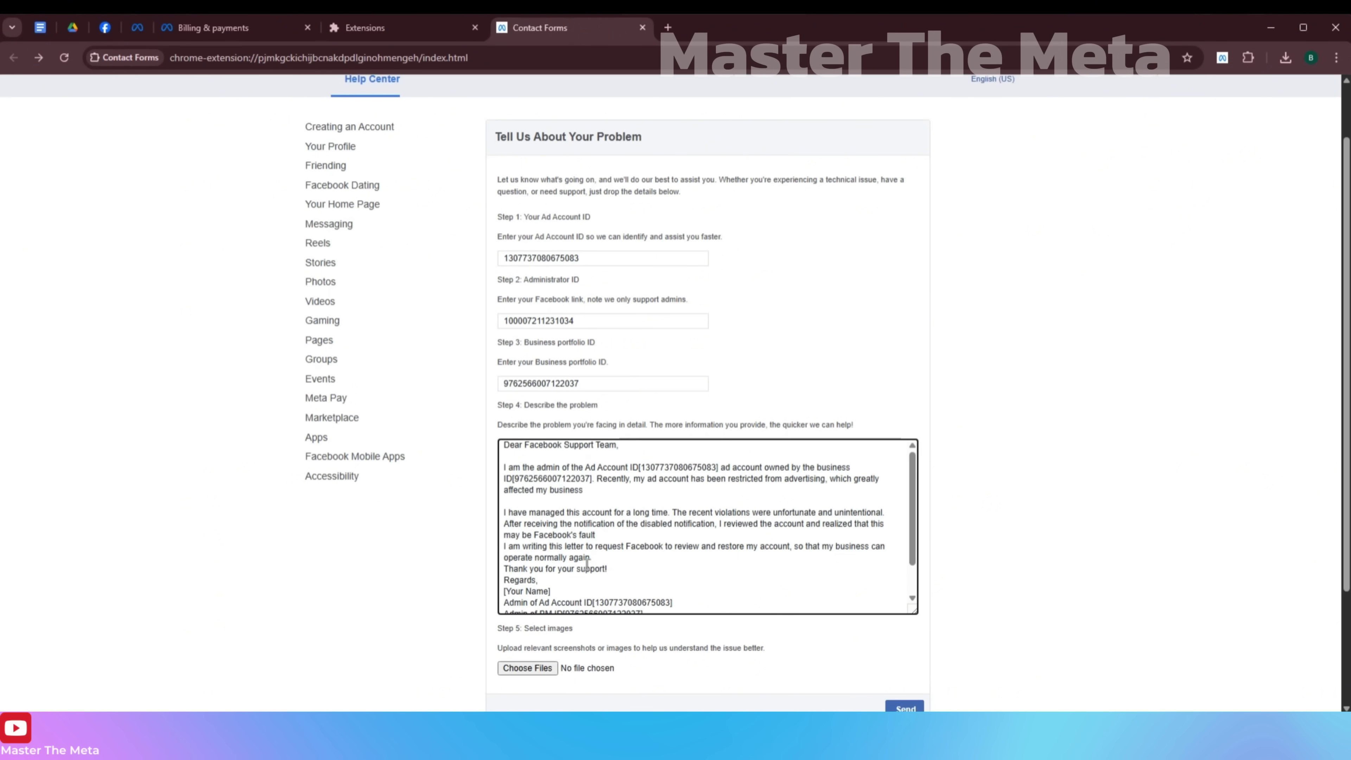
pyautogui.scroll(-1, 675, 532)
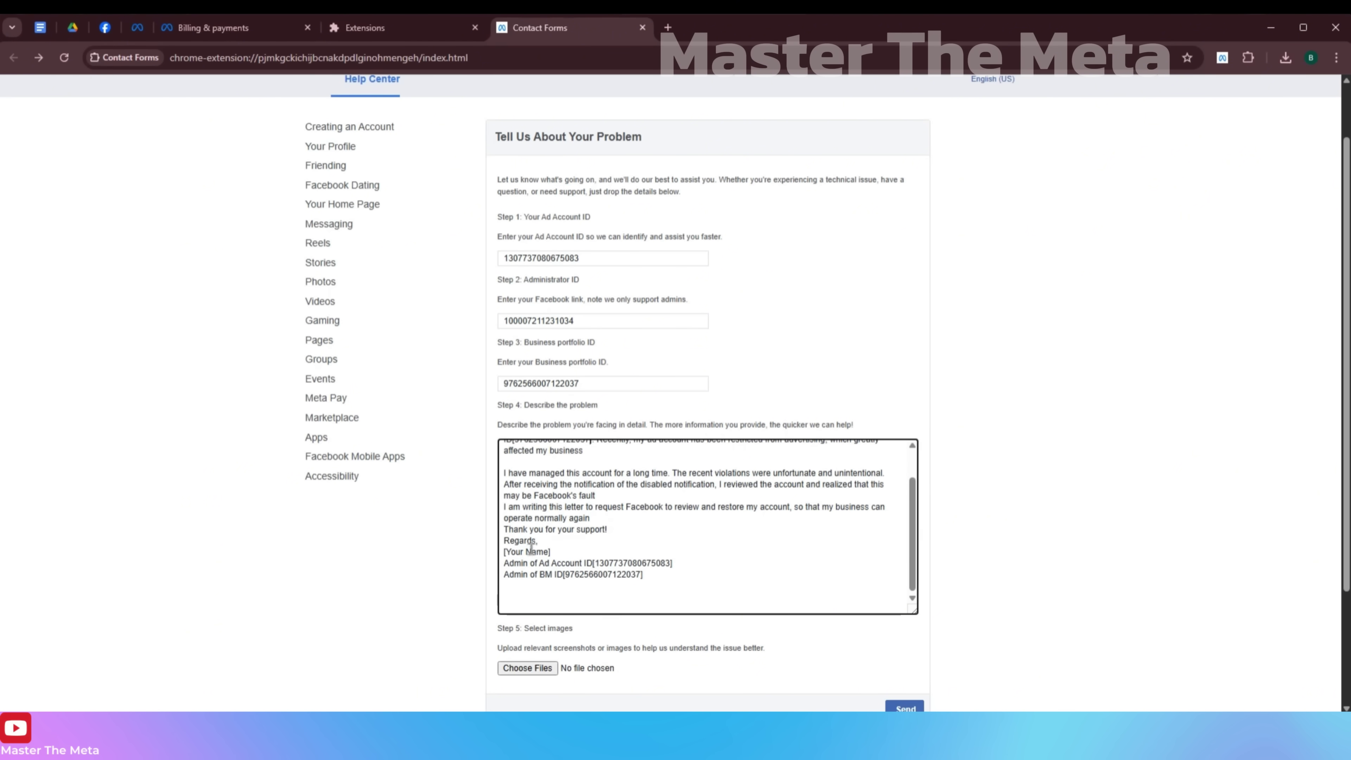
# Step: Sign the letter with the admin's profile name in place of [Your Name], then shrink the box
pyautogui.click(105, 27)
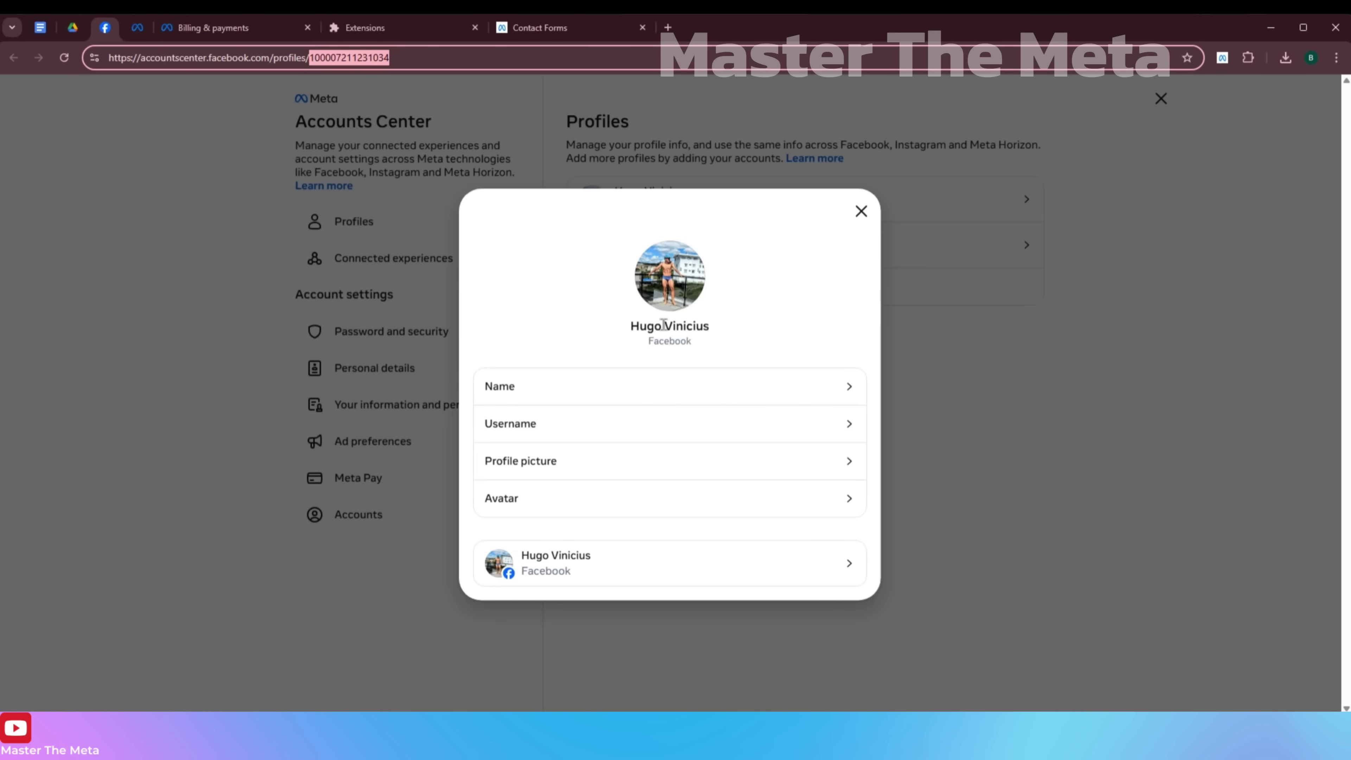
pyautogui.moveTo(636, 330); pyautogui.dragTo(780, 327)
pyautogui.click(550, 35)
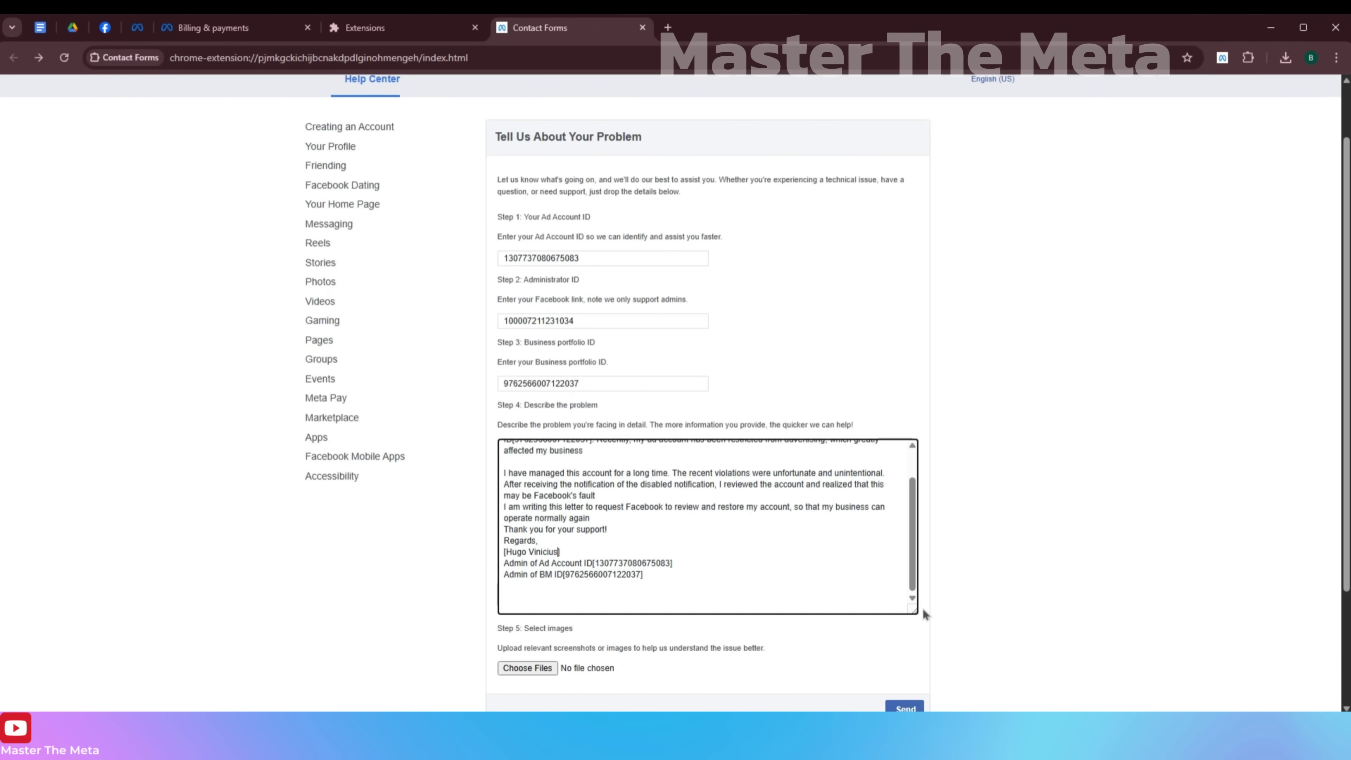
pyautogui.moveTo(912, 608); pyautogui.dragTo(1053, 639)
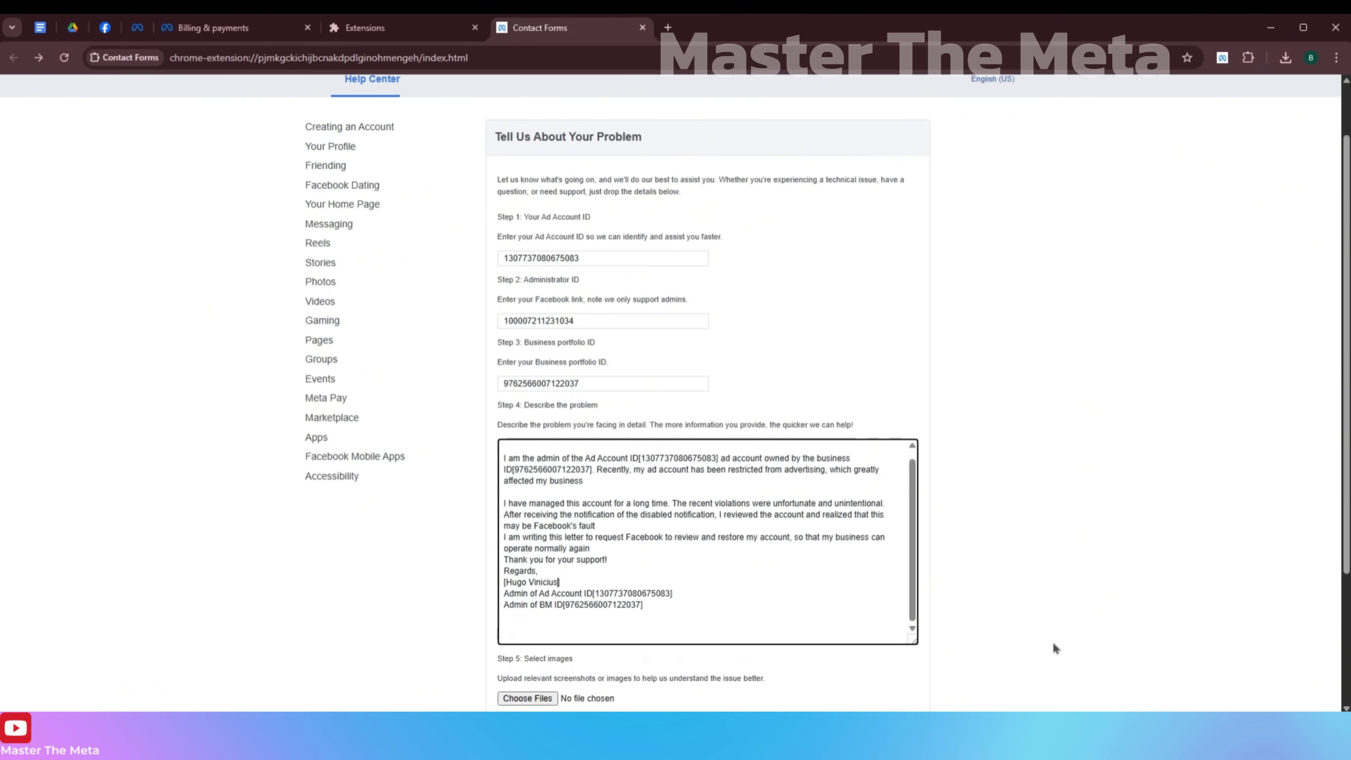
pyautogui.scroll(-3, 533, 527)
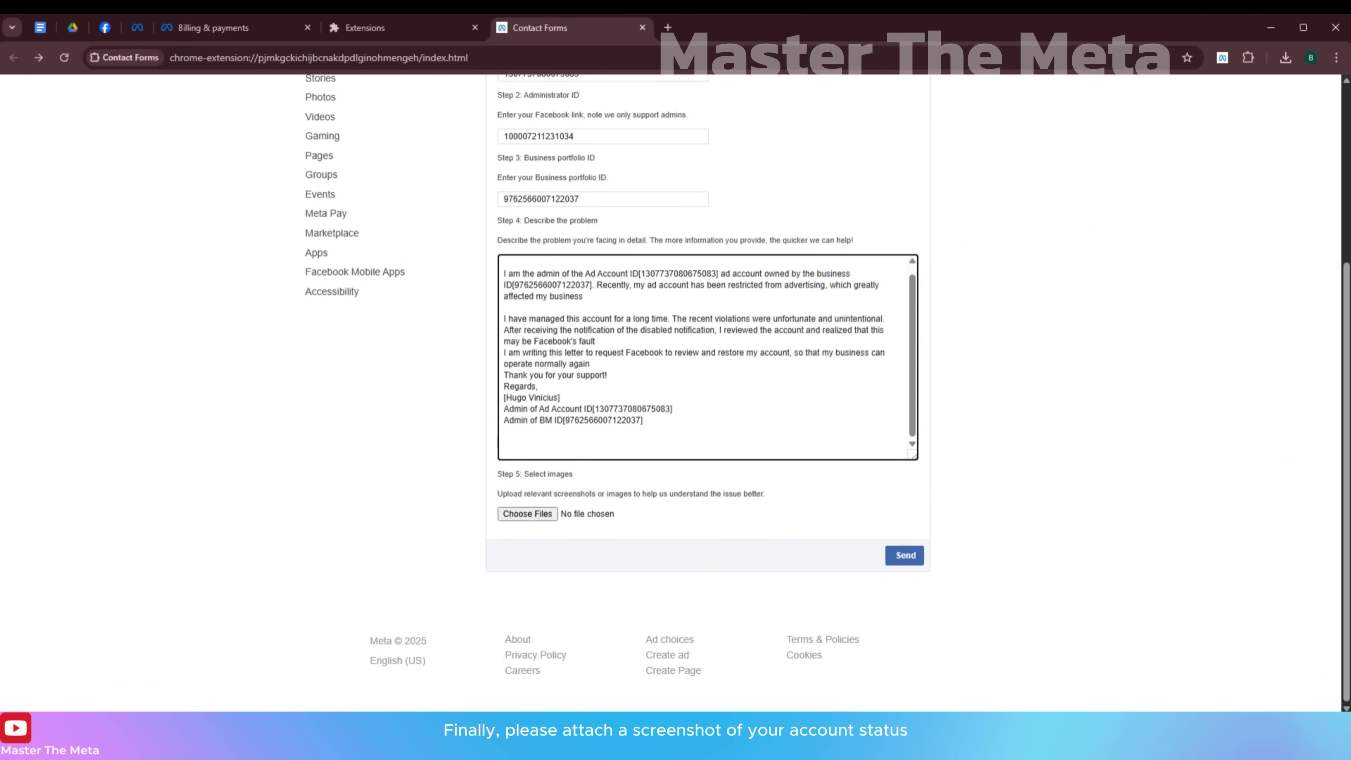
# Step: Snip the billing page's restriction notice and balance area and save it as PNG in Downloads
pyautogui.click(219, 32)
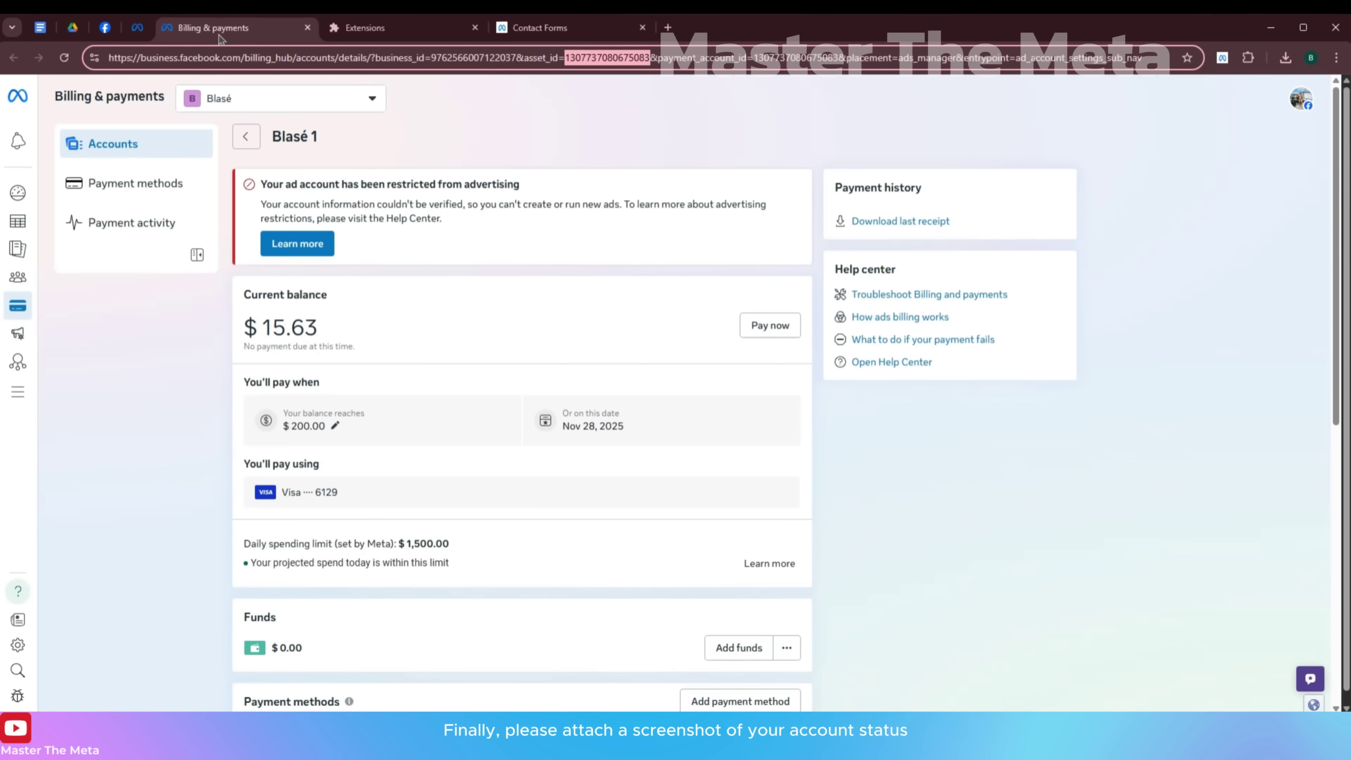
pyautogui.click(573, 295)
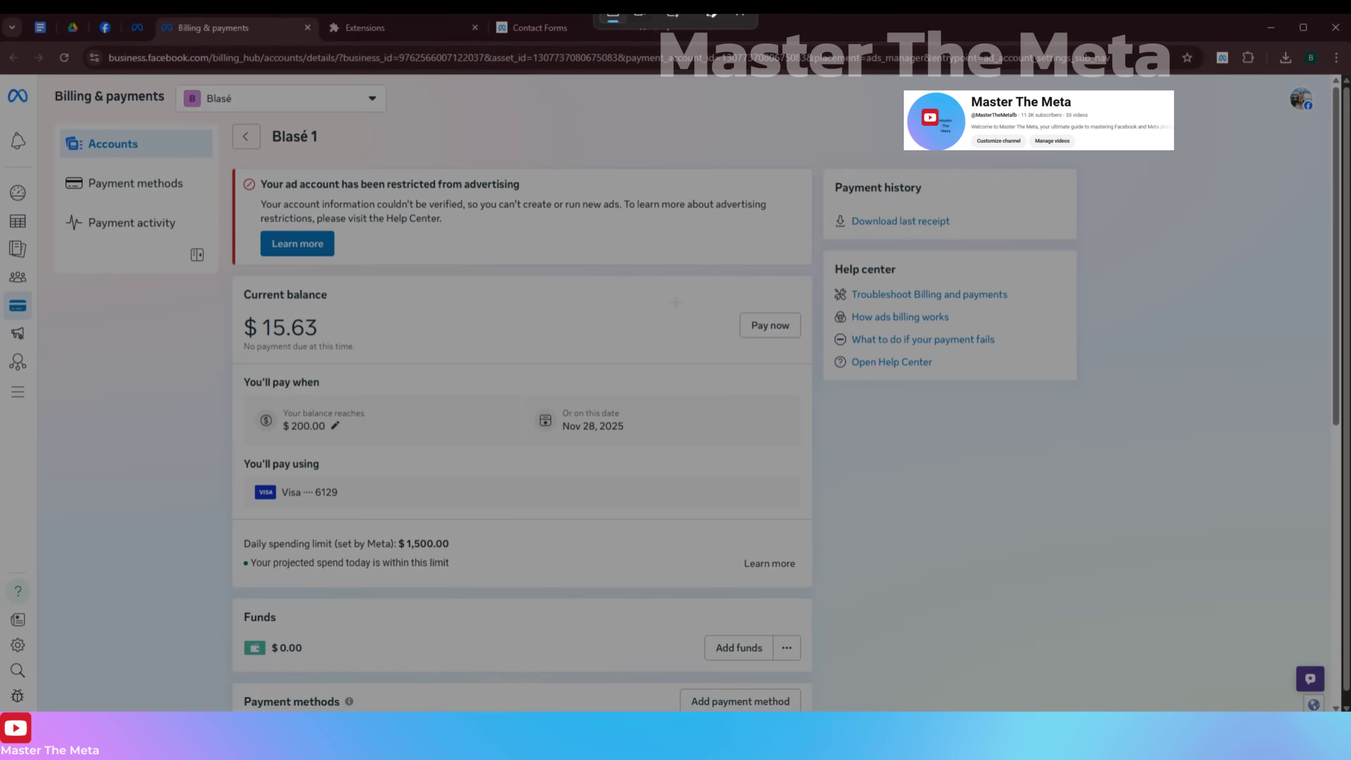
pyautogui.press('super+shift+s')
pyautogui.moveTo(227, 123); pyautogui.dragTo(1085, 588)
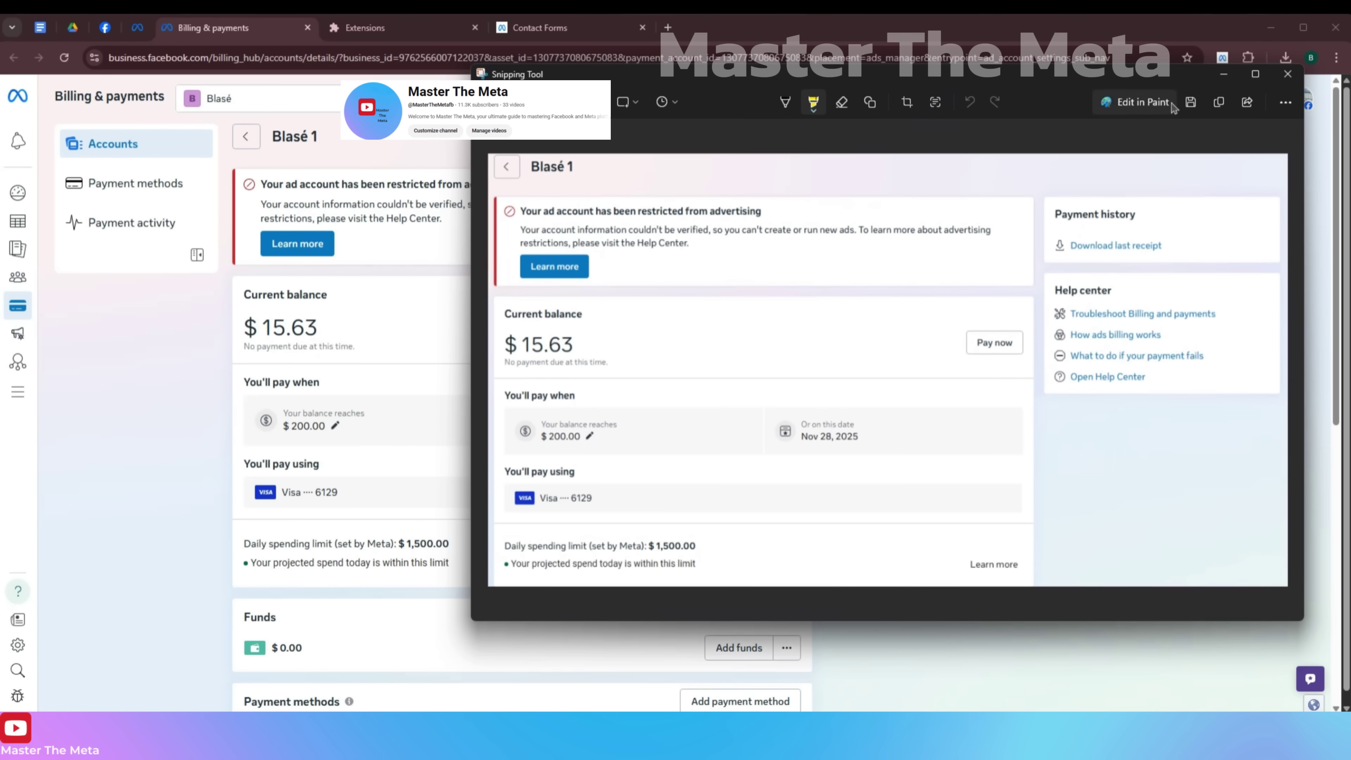
pyautogui.click(1190, 101)
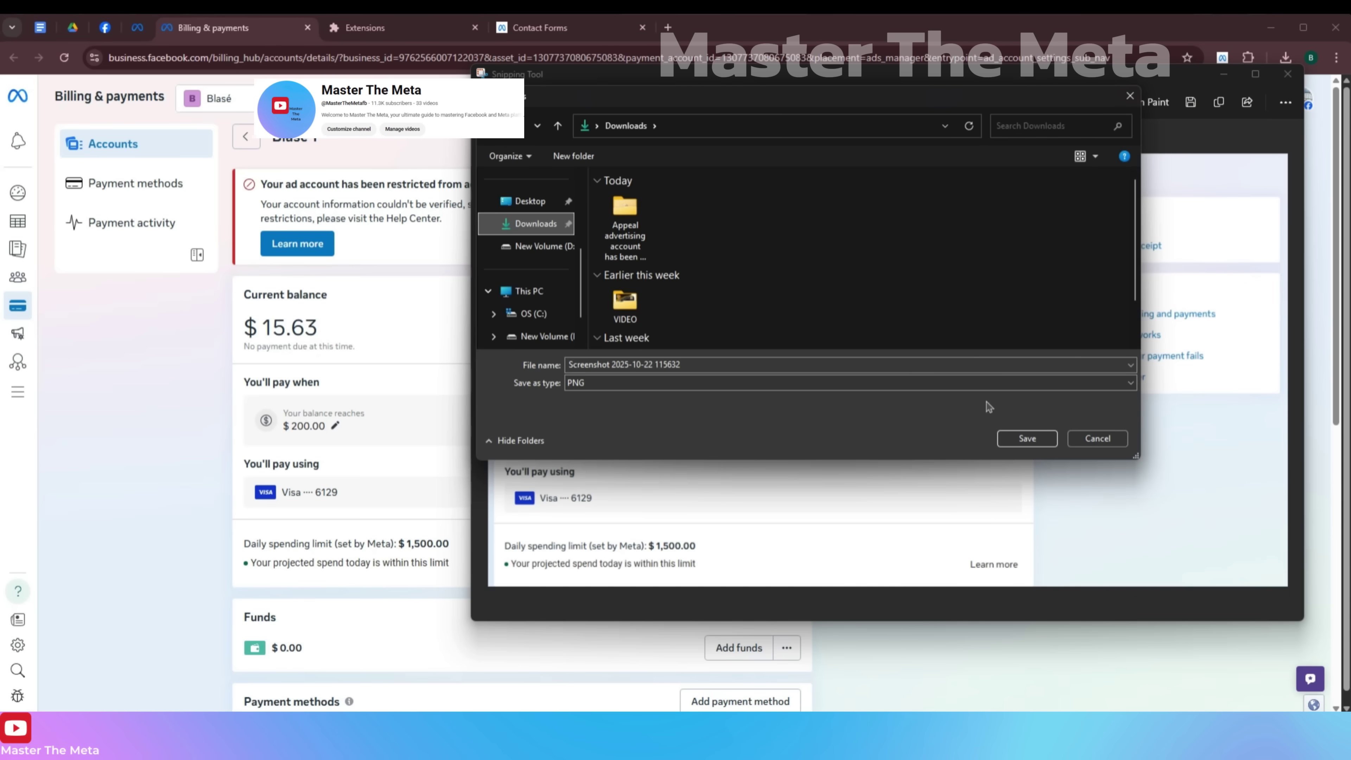
pyautogui.click(1027, 438)
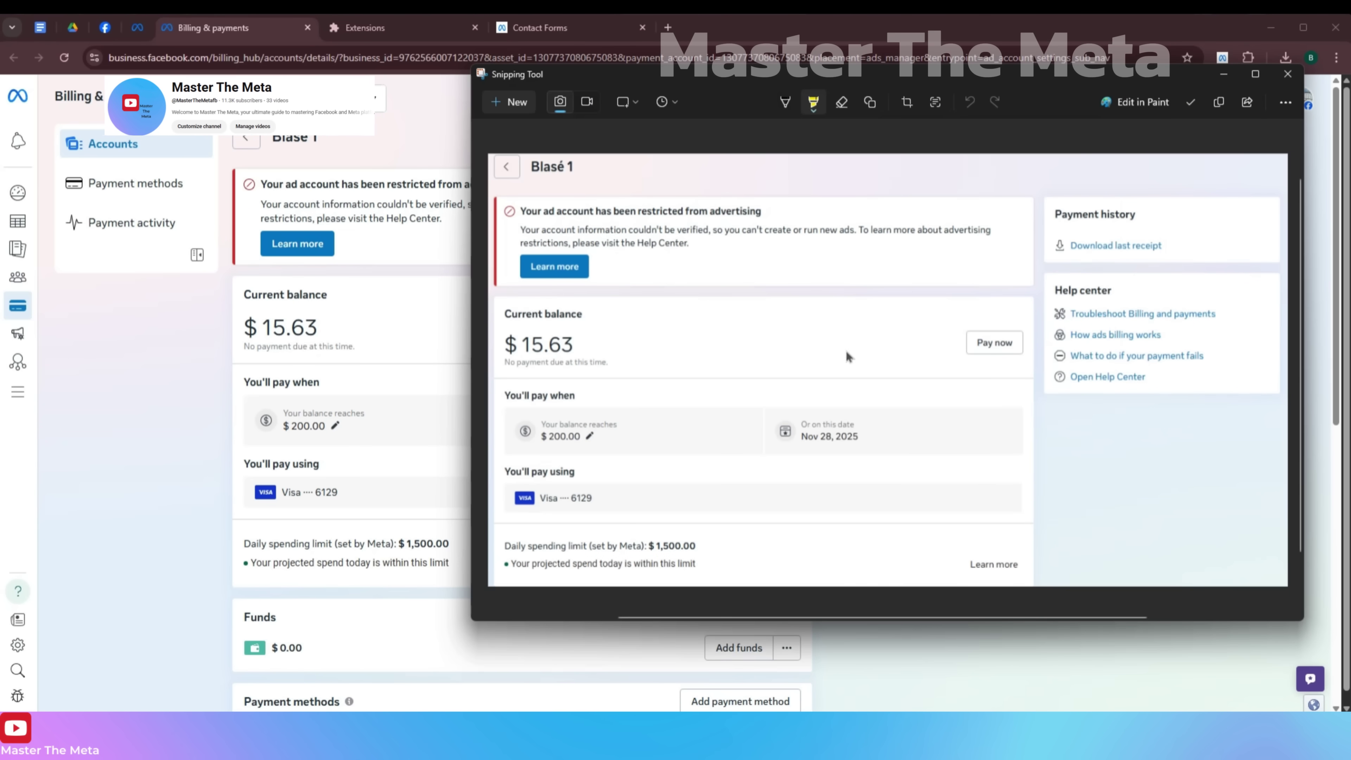
pyautogui.click(1287, 74)
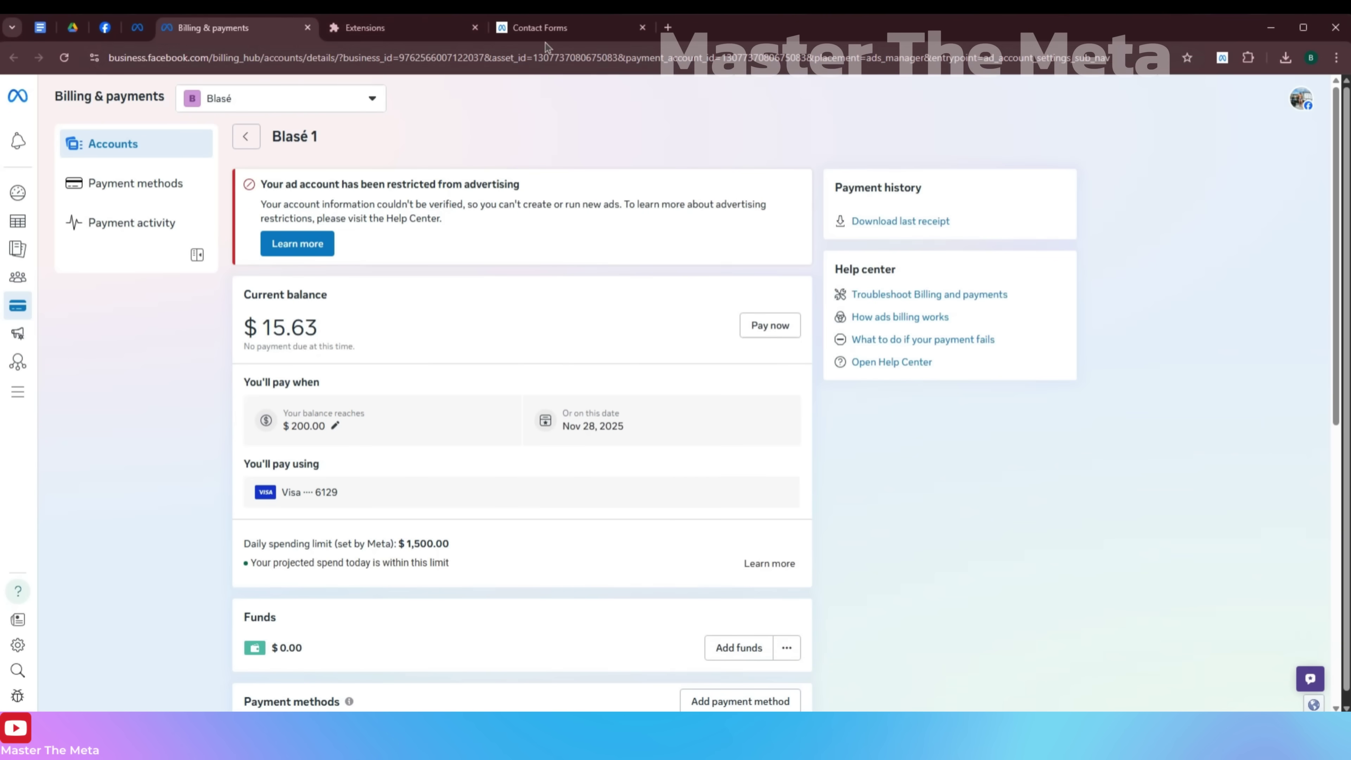
pyautogui.click(557, 29)
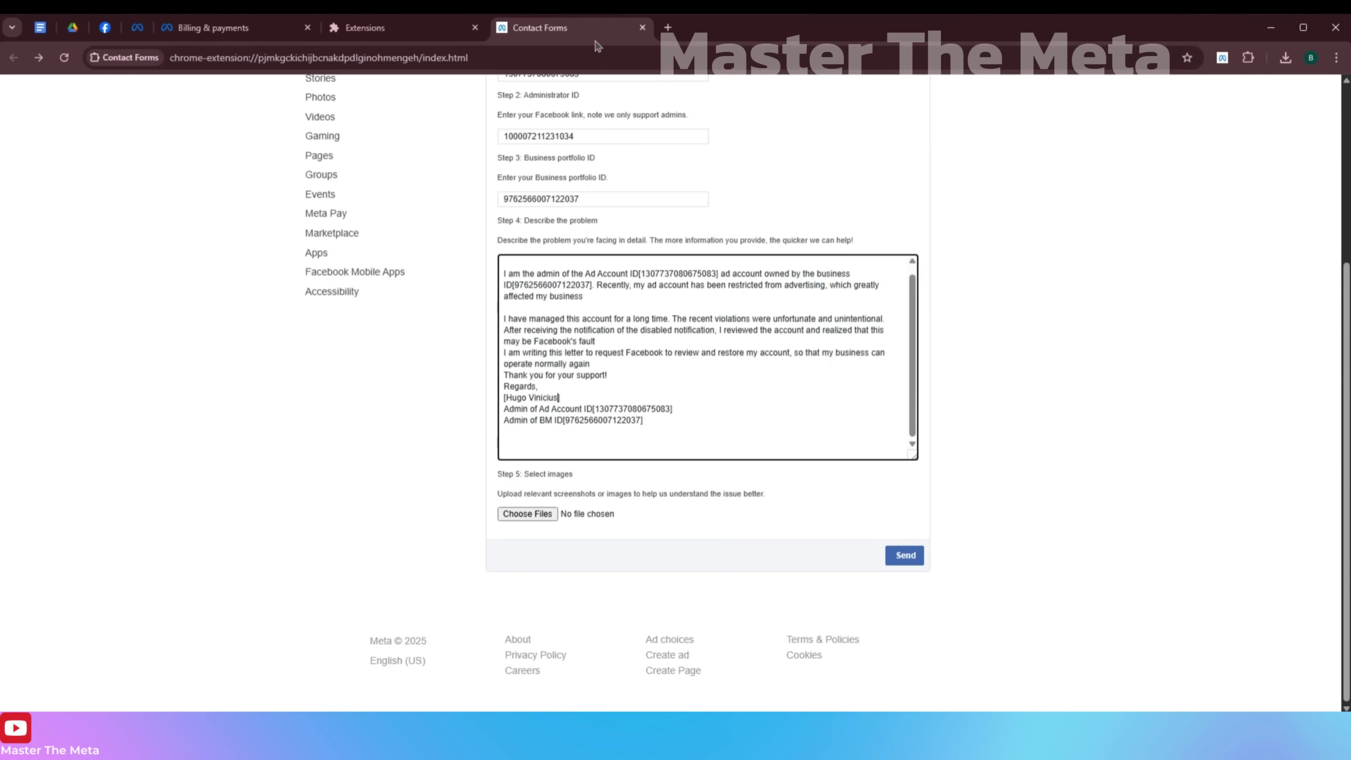
# Step: Attach the saved Screenshot PNG, send the appeal, and dismiss the success message
pyautogui.click(540, 513)
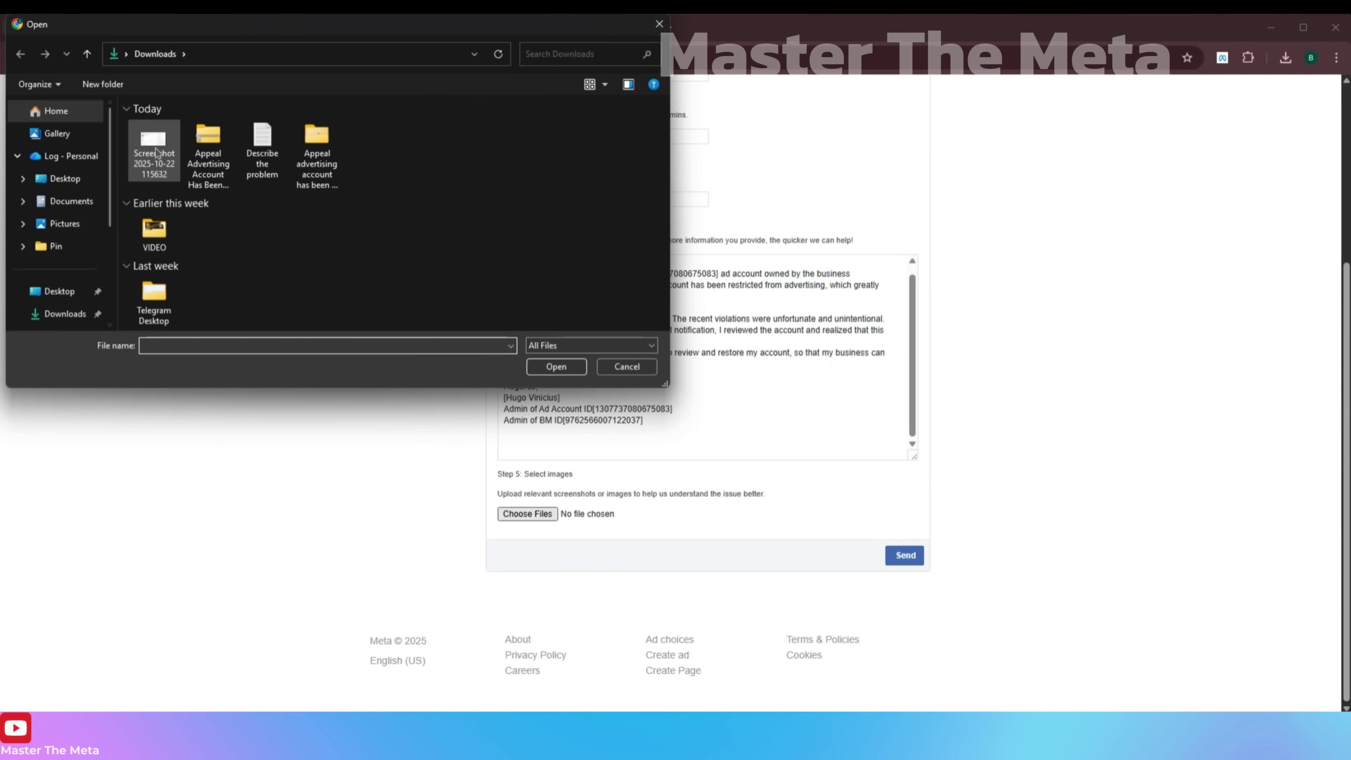
pyautogui.click(151, 162)
pyautogui.click(556, 366)
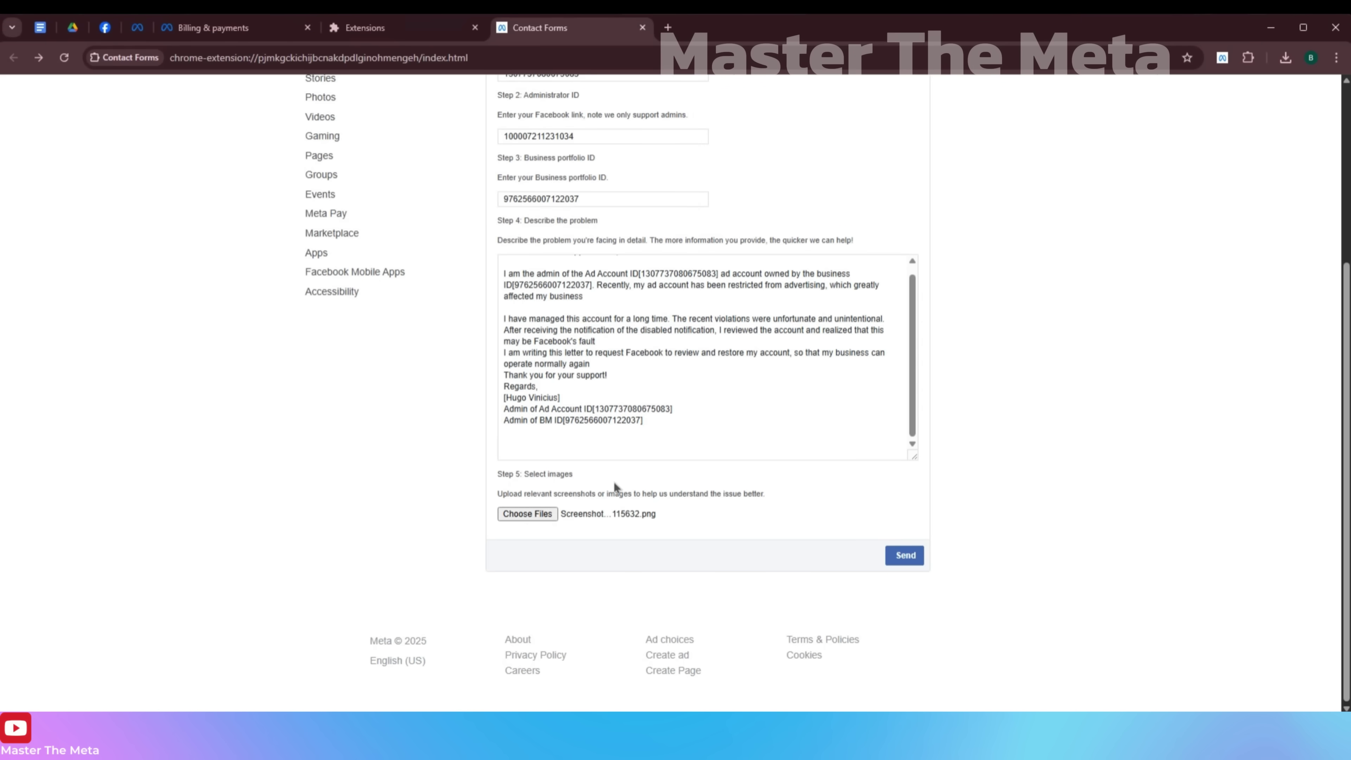
pyautogui.click(908, 557)
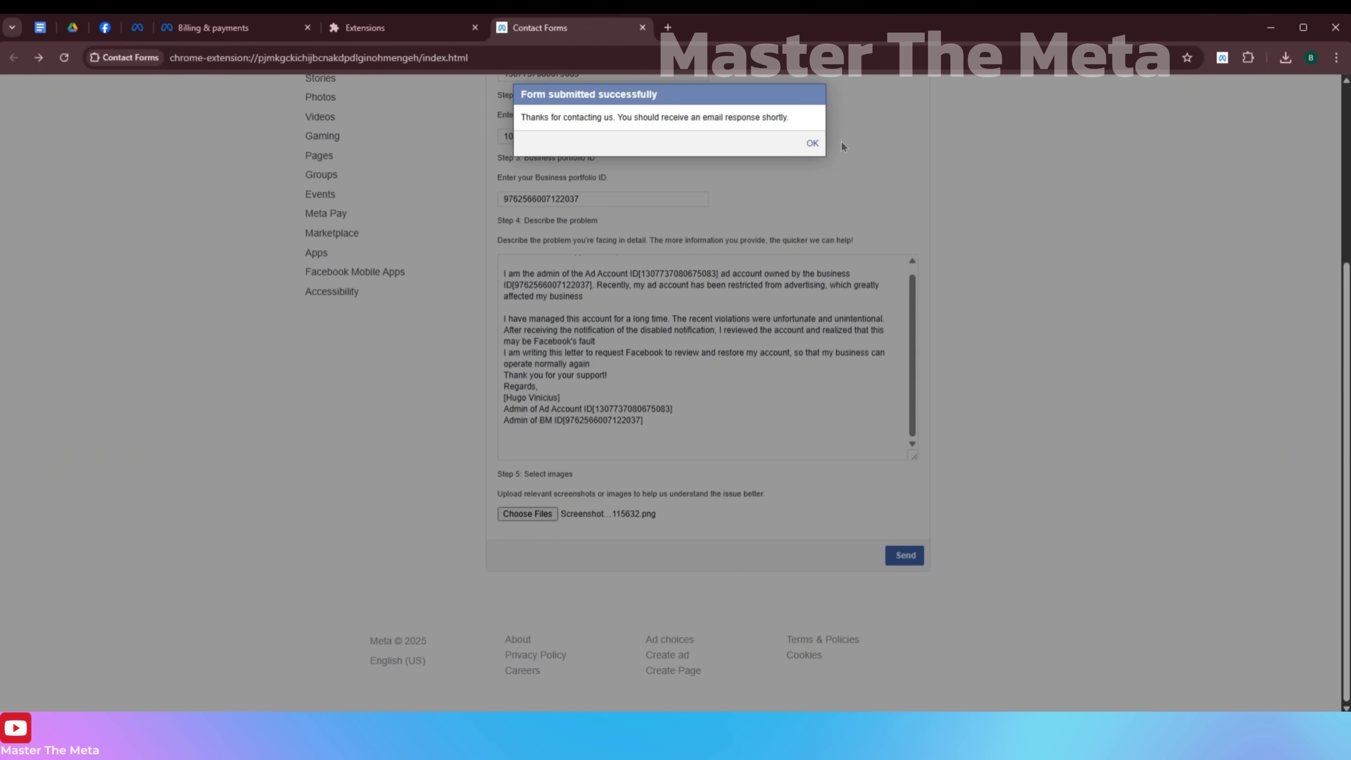
pyautogui.click(810, 143)
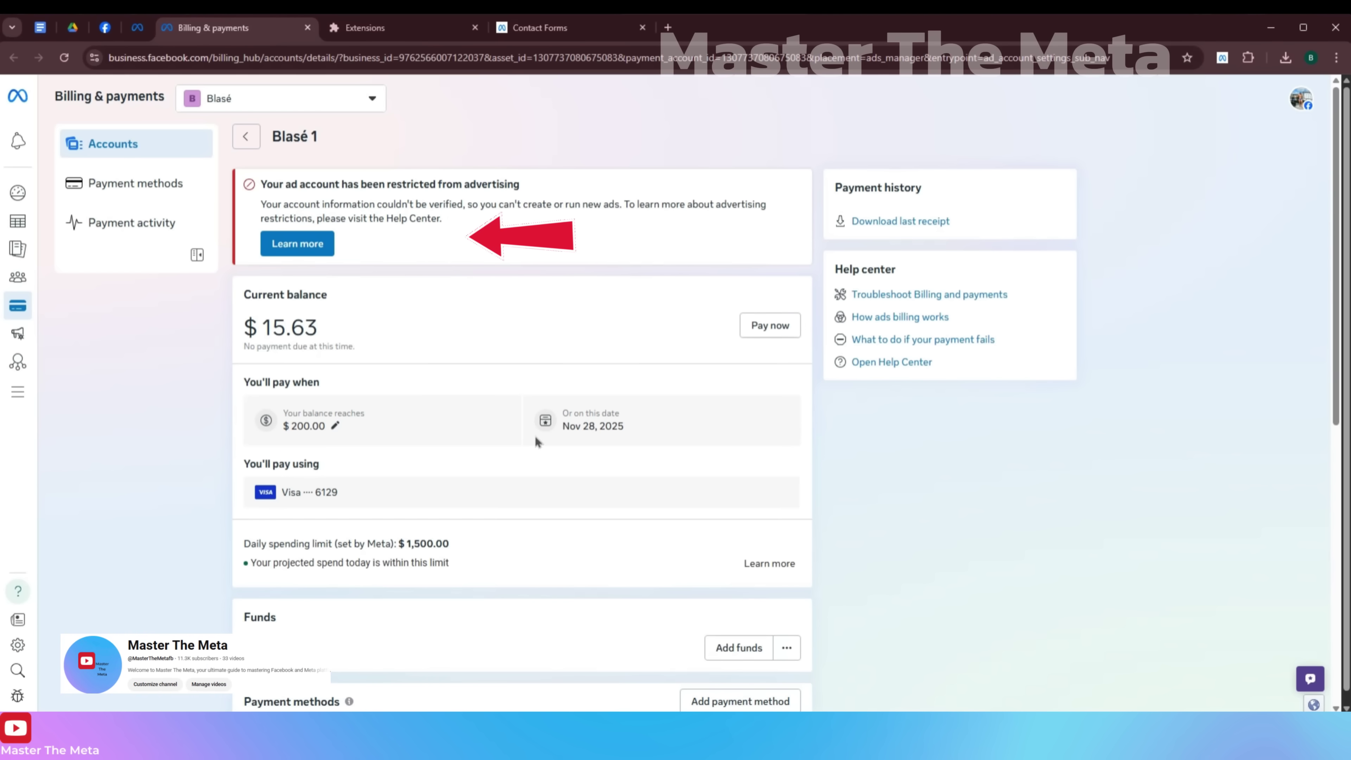
# Step: Reload the Billing & payments page twice to confirm the restriction notice is gone
pyautogui.scroll(-10, 492, 422)
pyautogui.scroll(10, 436, 351)
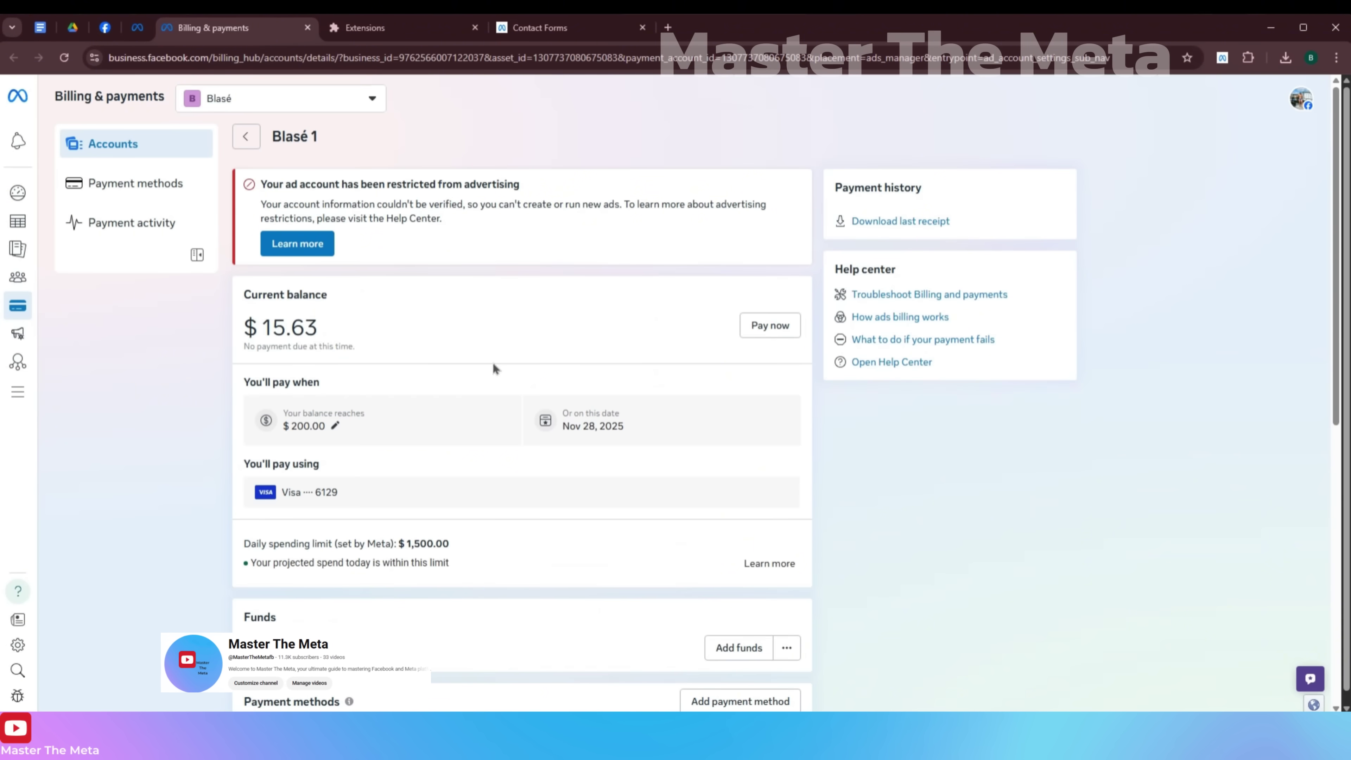
pyautogui.click(65, 57)
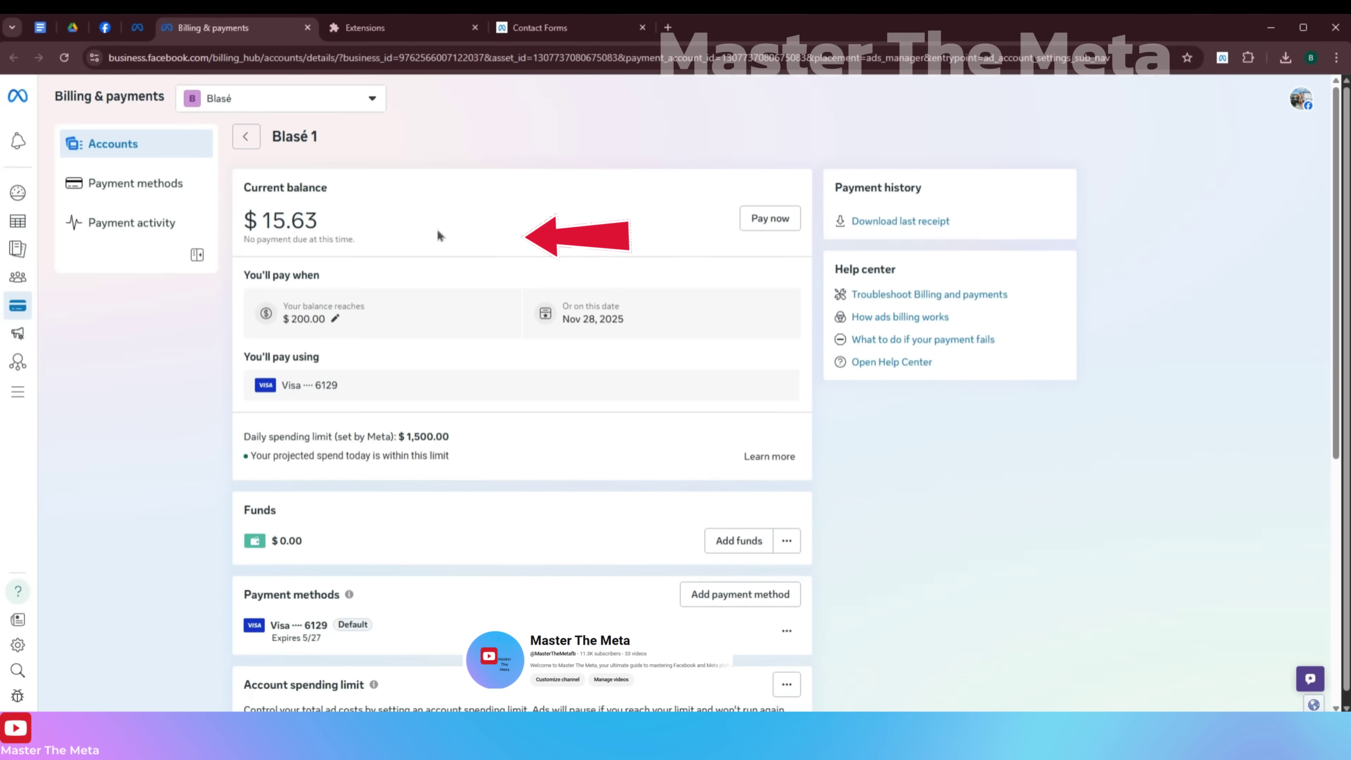
pyautogui.scroll(-8, 526, 358)
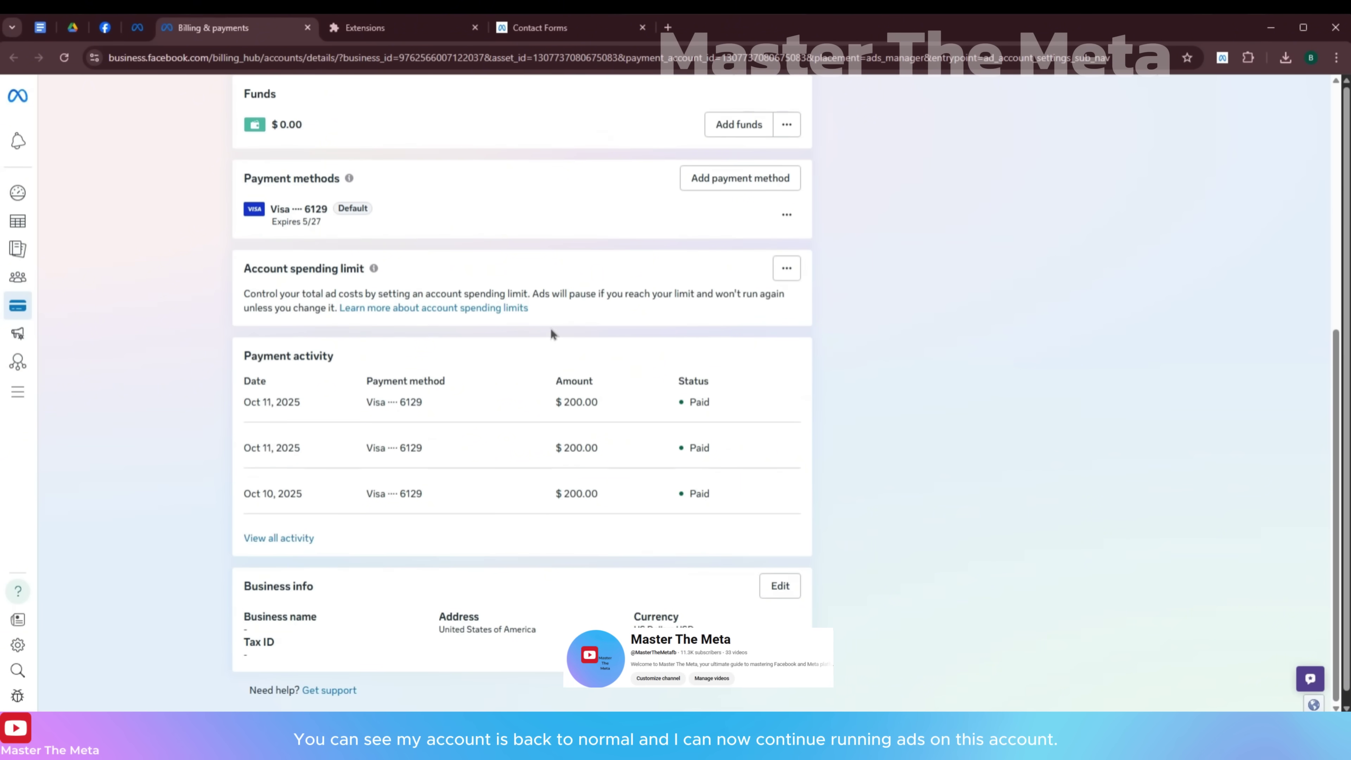
pyautogui.scroll(8, 552, 335)
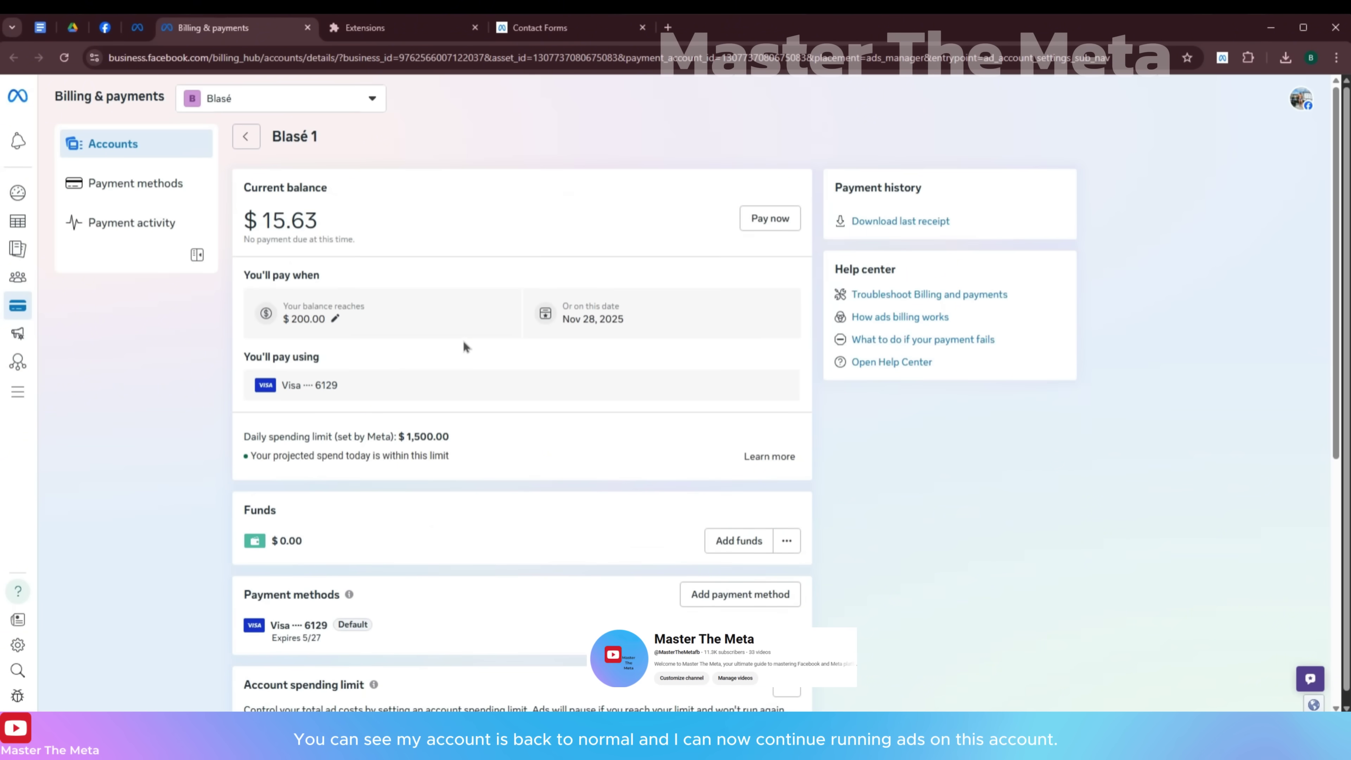
pyautogui.rightClick(531, 213)
pyautogui.click(577, 270)
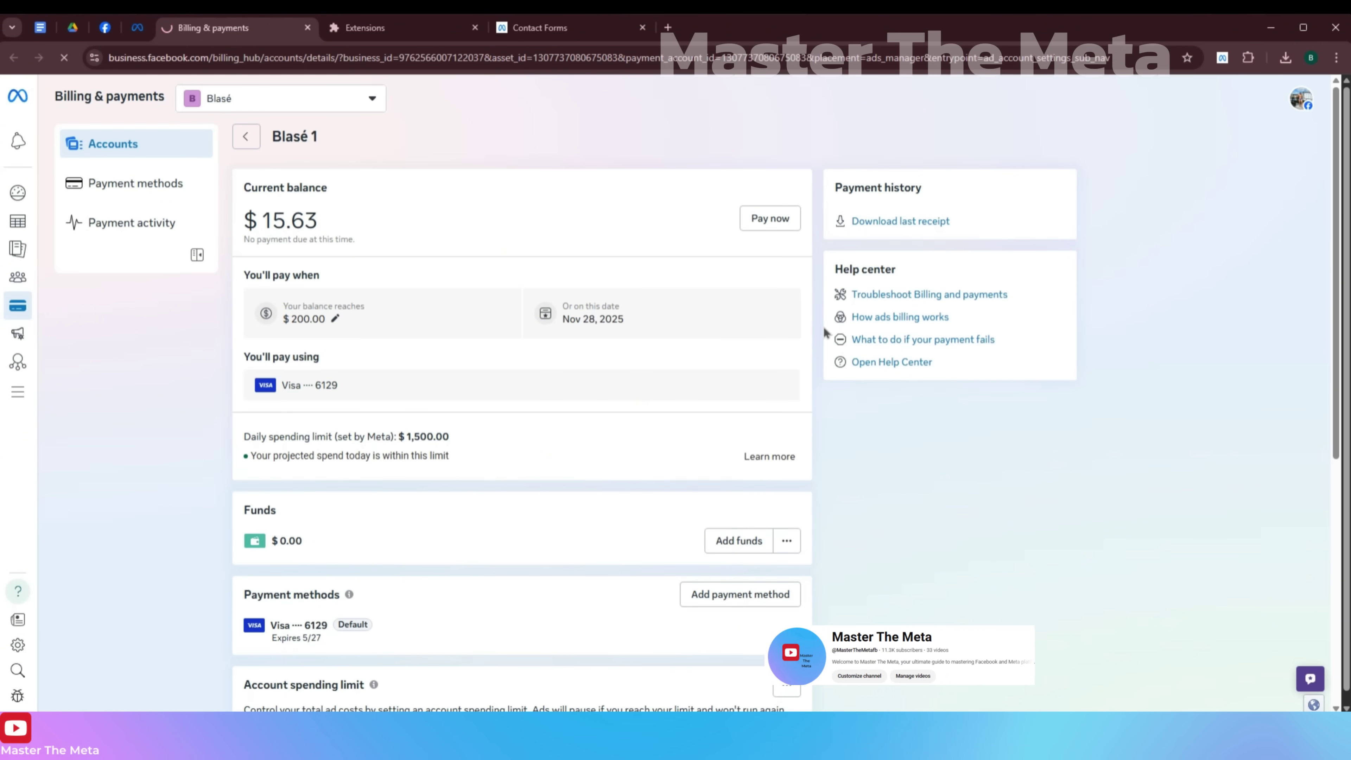